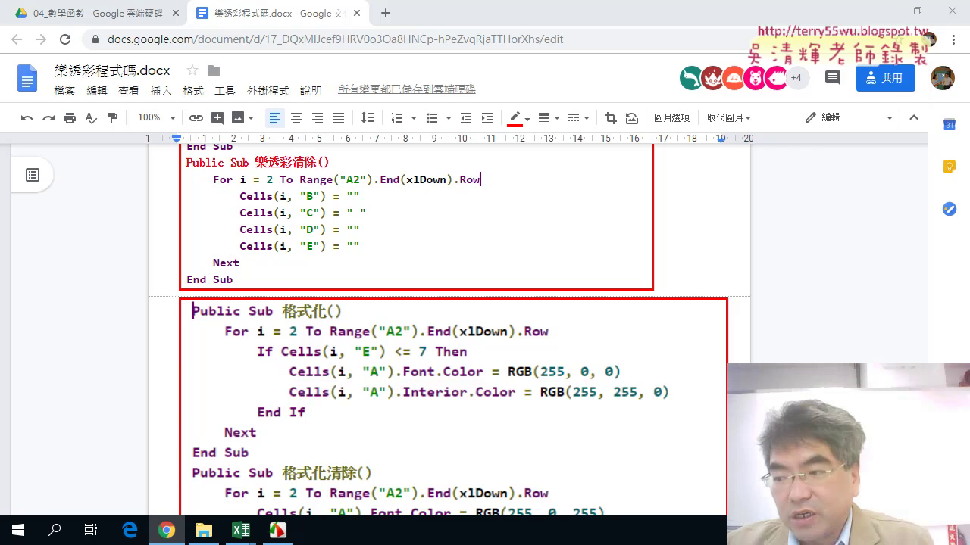
Scroll the Google Doc up to the 完成畫面 image, then switch to the lottery statistics workbook in Excel.
drag(922, 363, 931, 168)
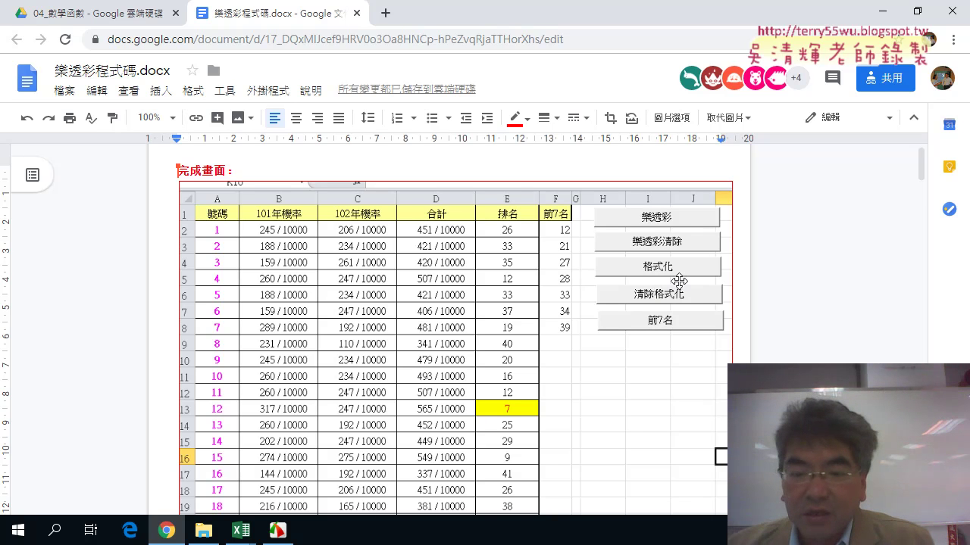
mouse_move(237, 534)
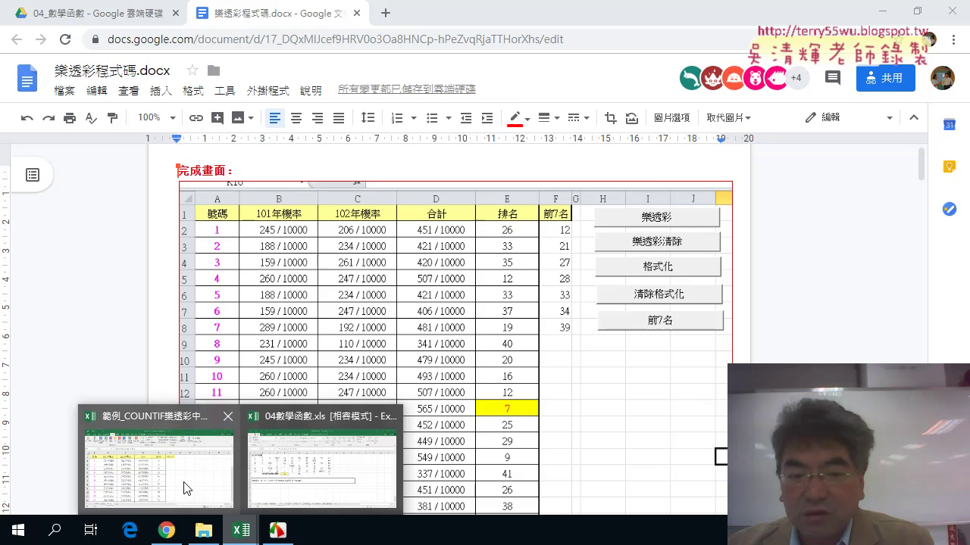
click(186, 488)
drag(559, 206, 563, 337)
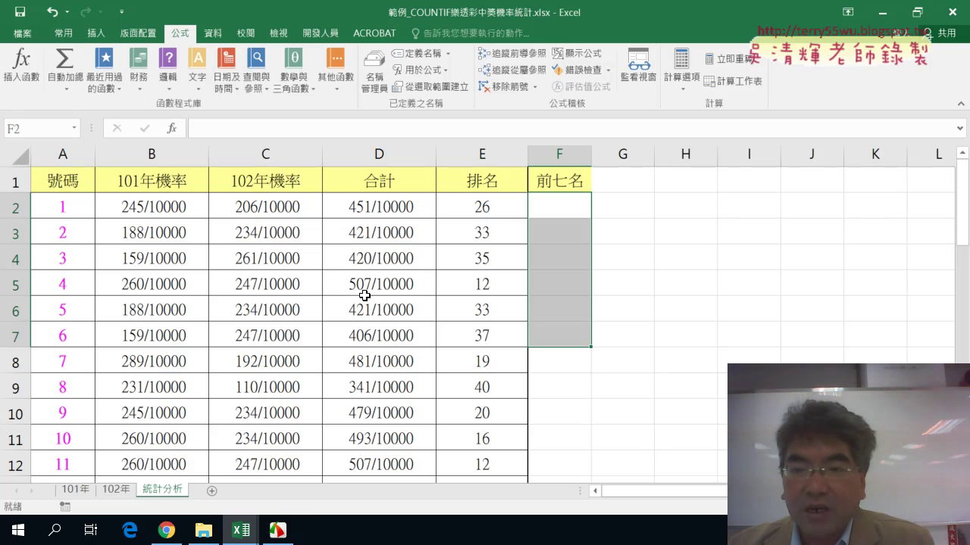
click(480, 154)
drag(565, 211, 563, 338)
scroll(381, 328, down, 2)
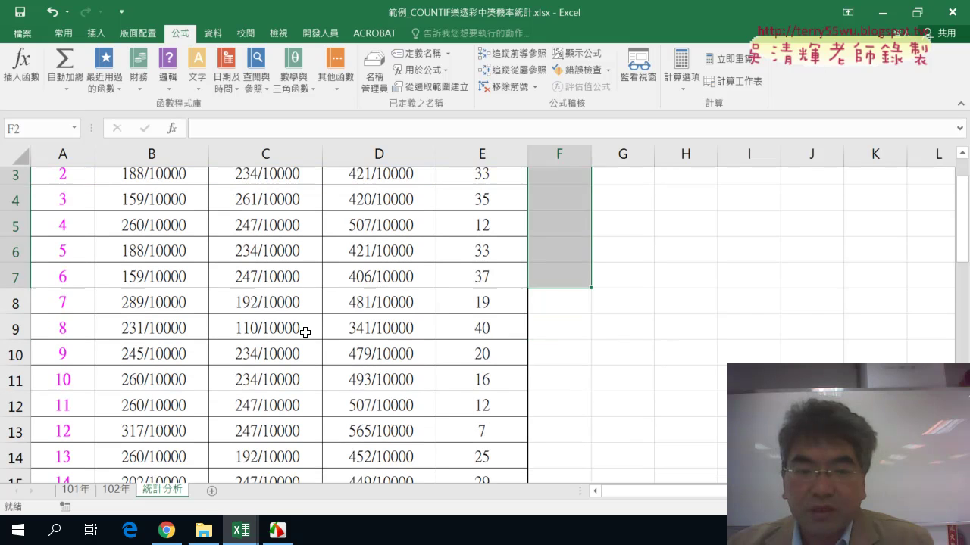
click(478, 335)
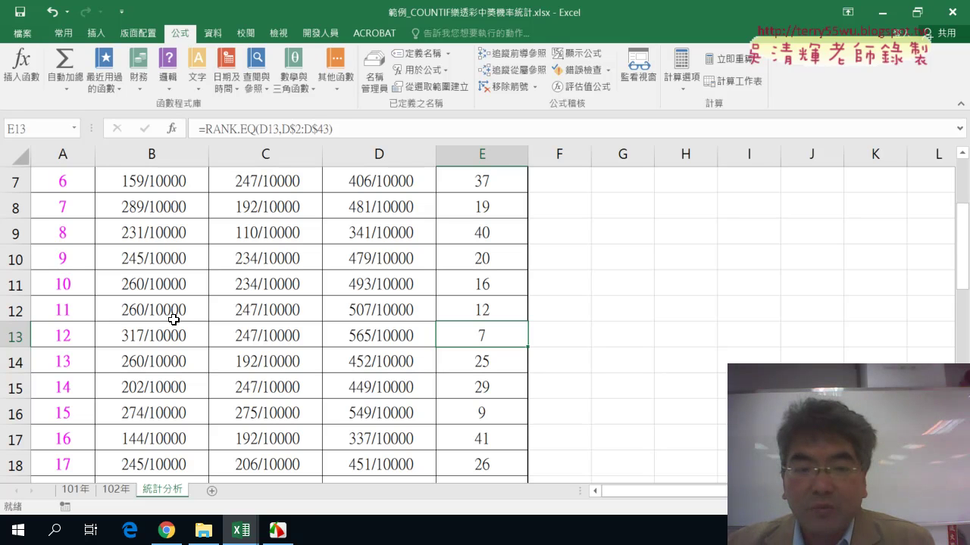
click(62, 331)
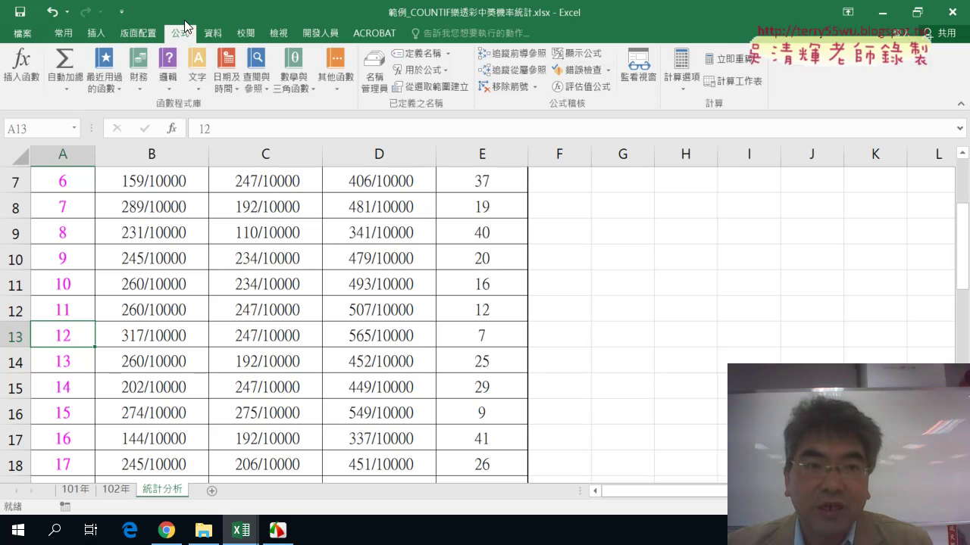
click(64, 33)
click(184, 81)
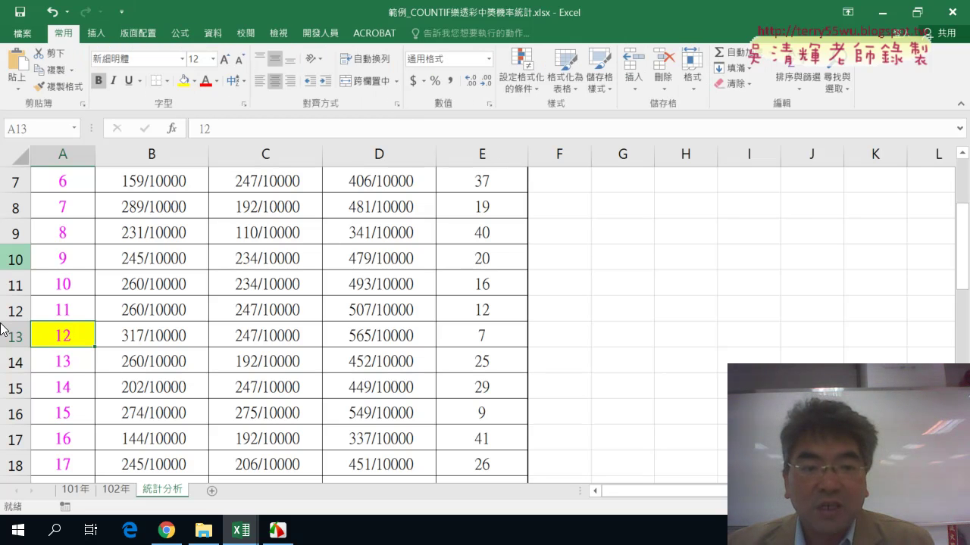
scroll(69, 341, down, 2)
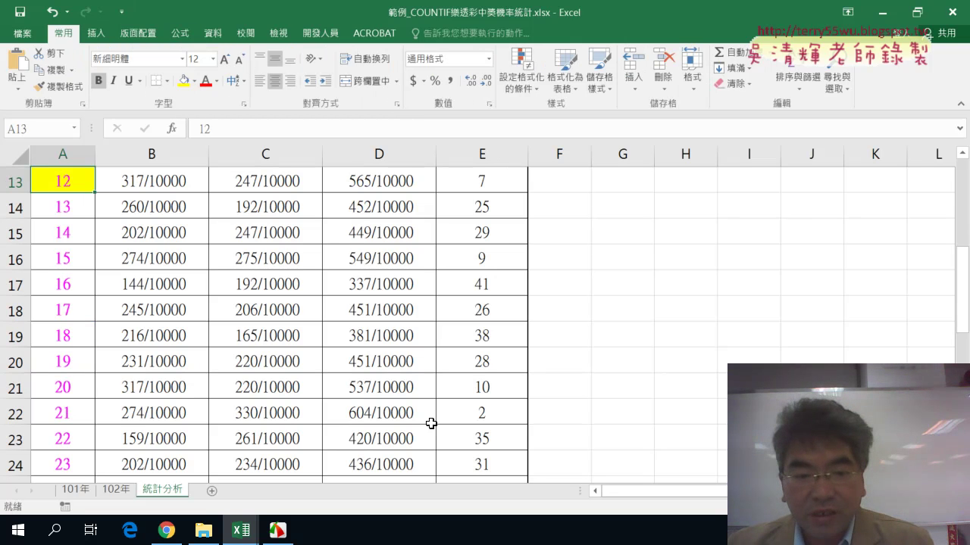
click(72, 411)
click(184, 80)
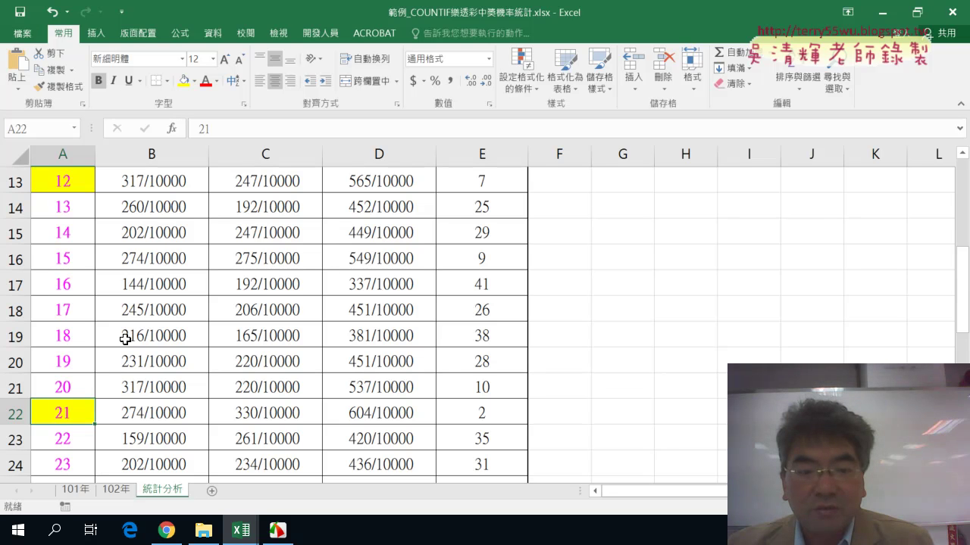
scroll(444, 450, down, 2)
click(76, 405)
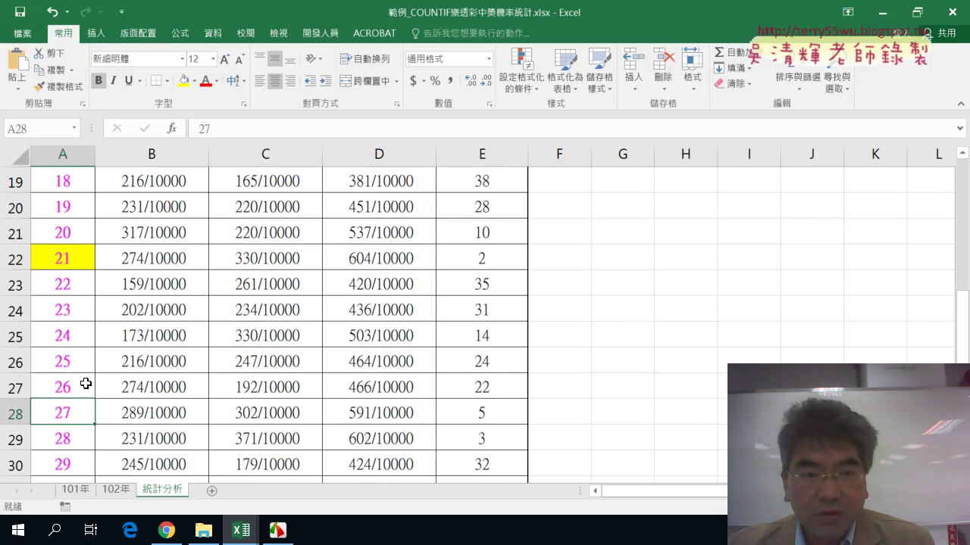
key(F4)
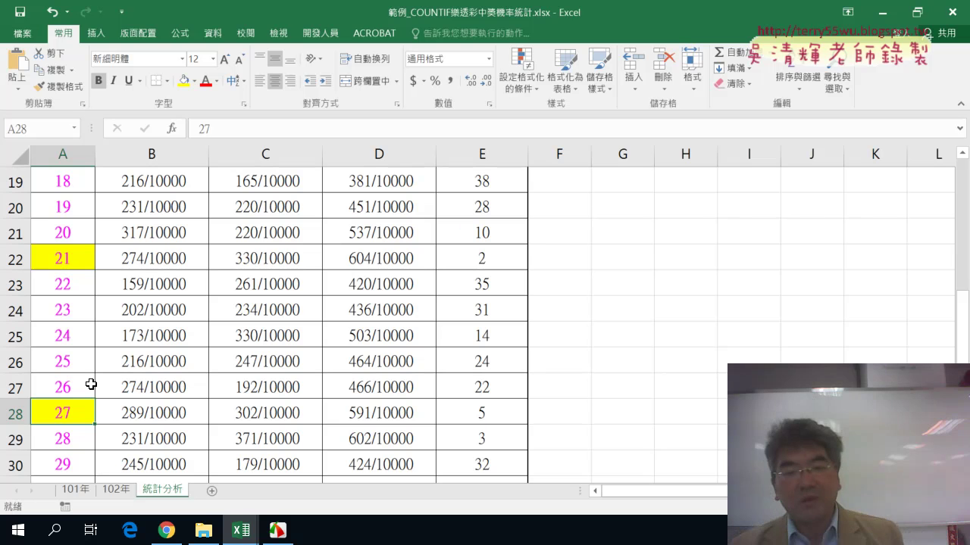
click(62, 435)
click(184, 80)
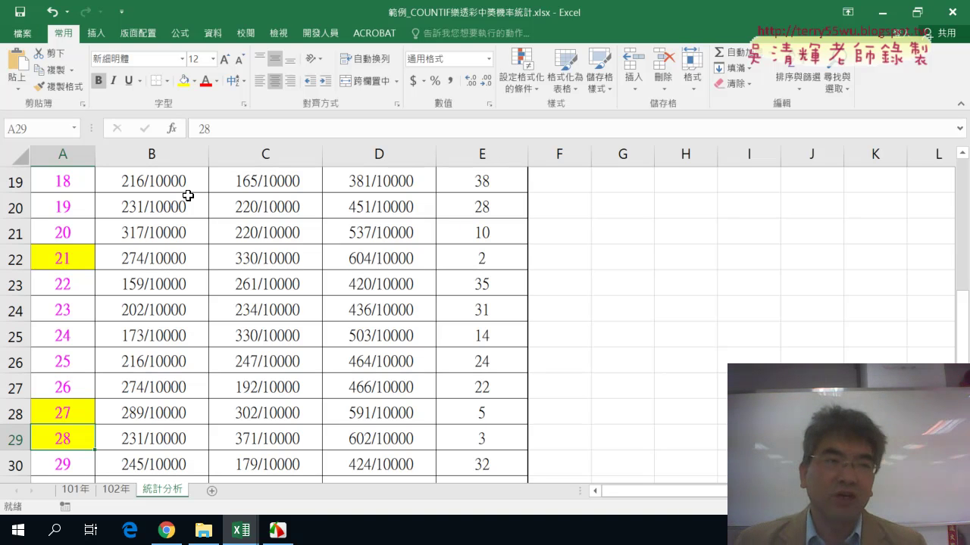
key(ctrl+z)
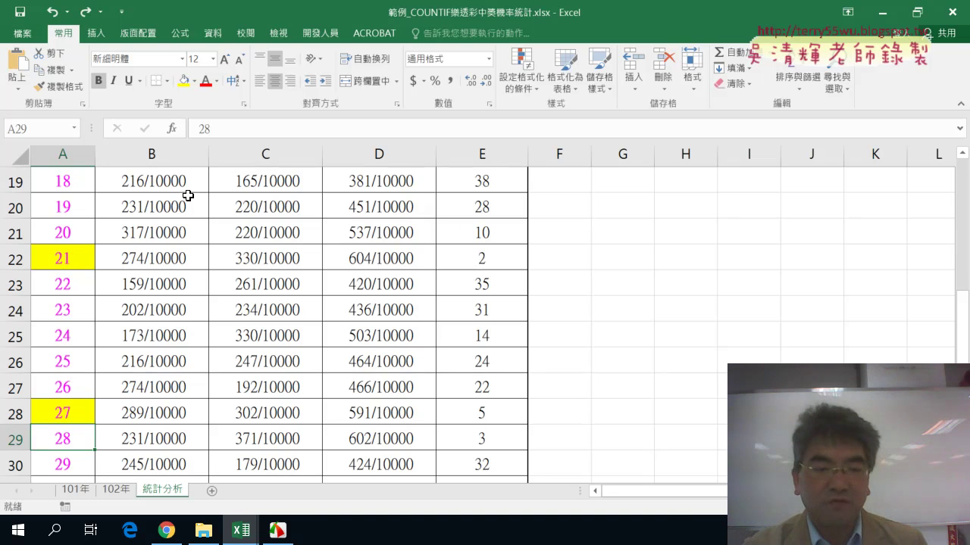
key(ctrl+z)
key(ctrl+z)
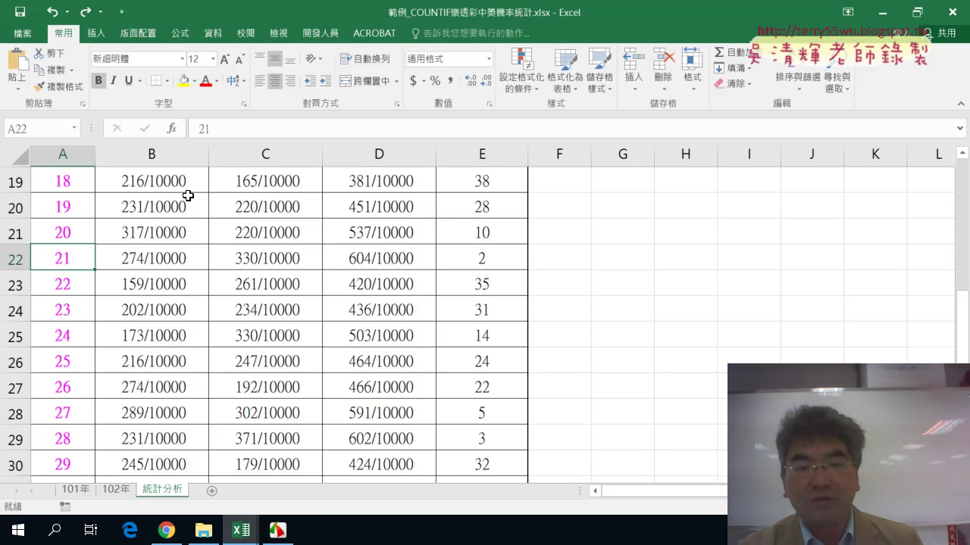
scroll(155, 219, up, 3)
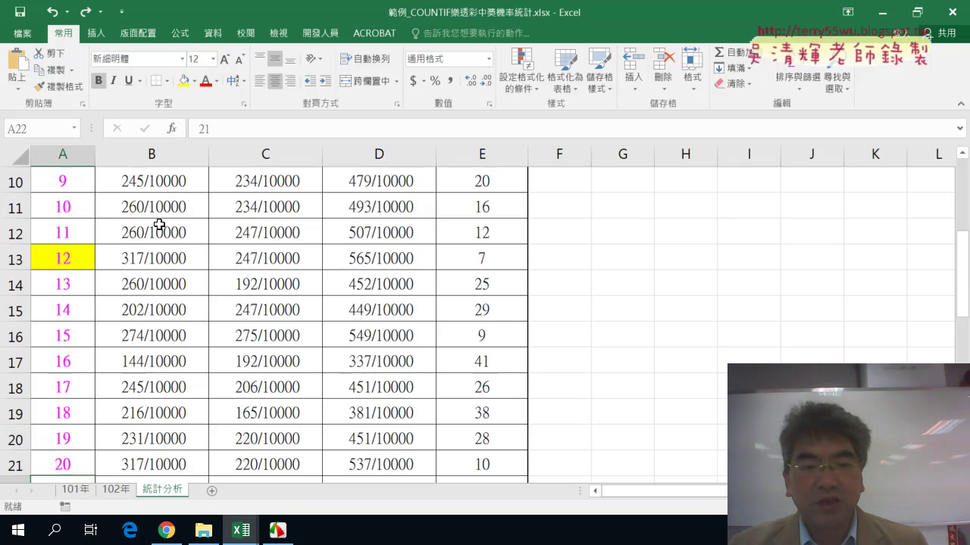
scroll(121, 318, up, 3)
scroll(112, 350, down, 3)
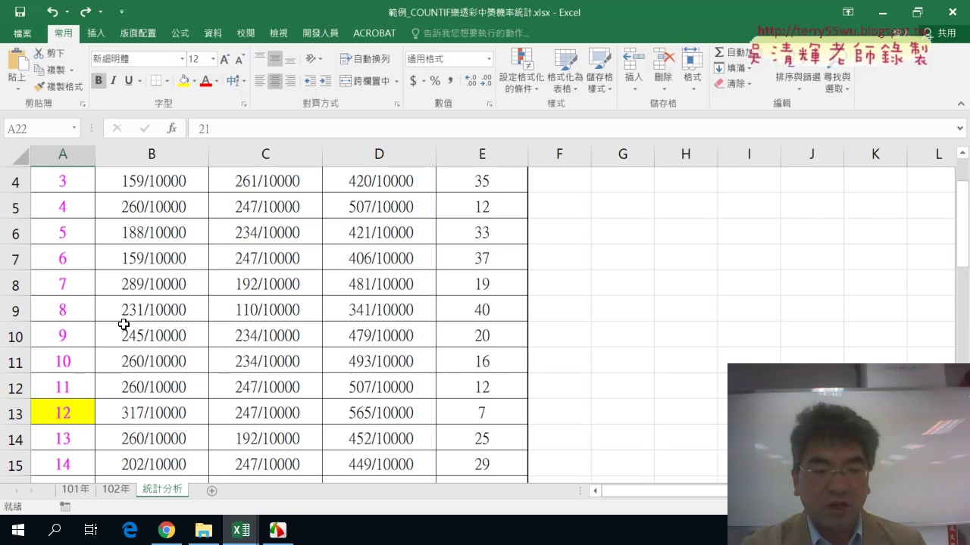
key(ctrl+z)
scroll(331, 296, up, 4)
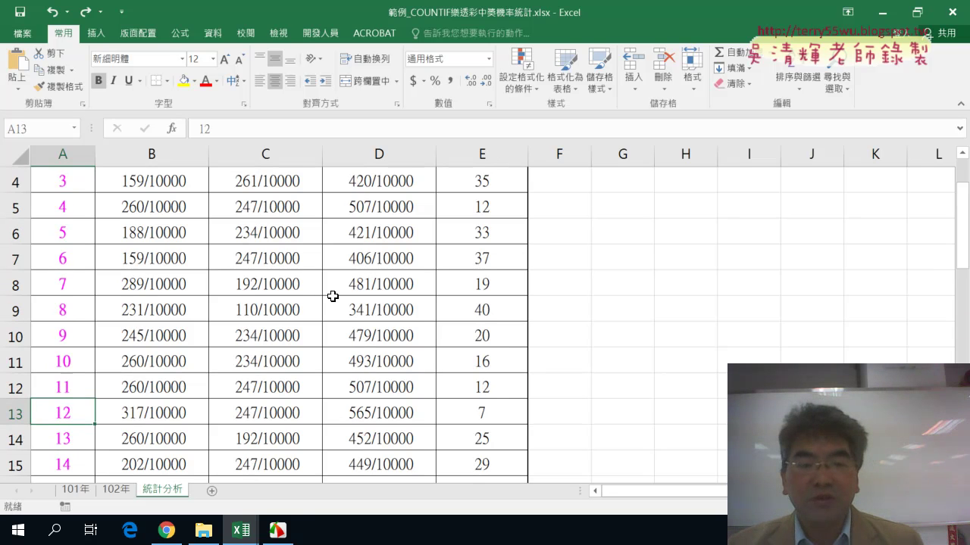
scroll(339, 296, up, 1)
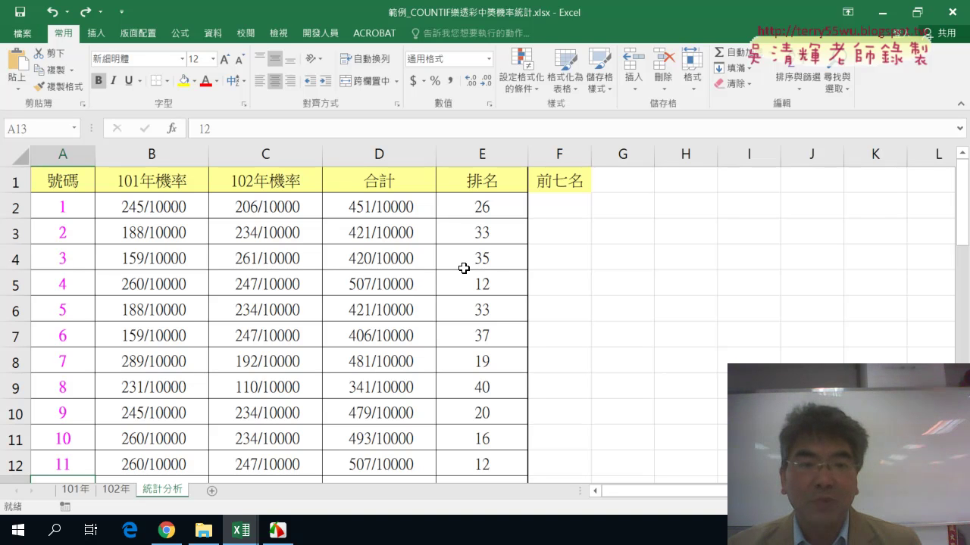
Open the Visual Basic editor from the Developer tab, then resize its window and project pane.
click(320, 33)
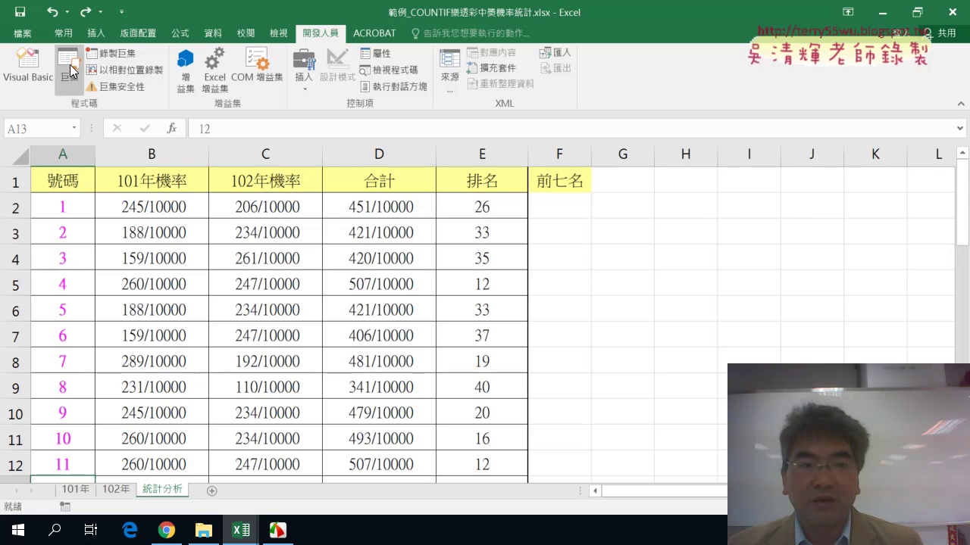
click(39, 74)
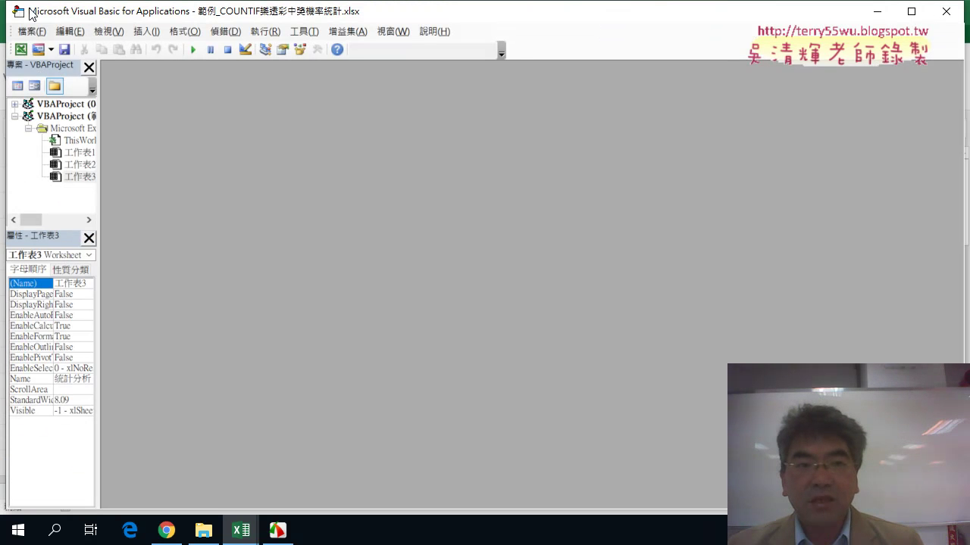
mouse_move(32, 15)
mouse_down()
mouse_move(294, 115)
mouse_move(384, 86)
mouse_up()
drag(393, 184, 514, 191)
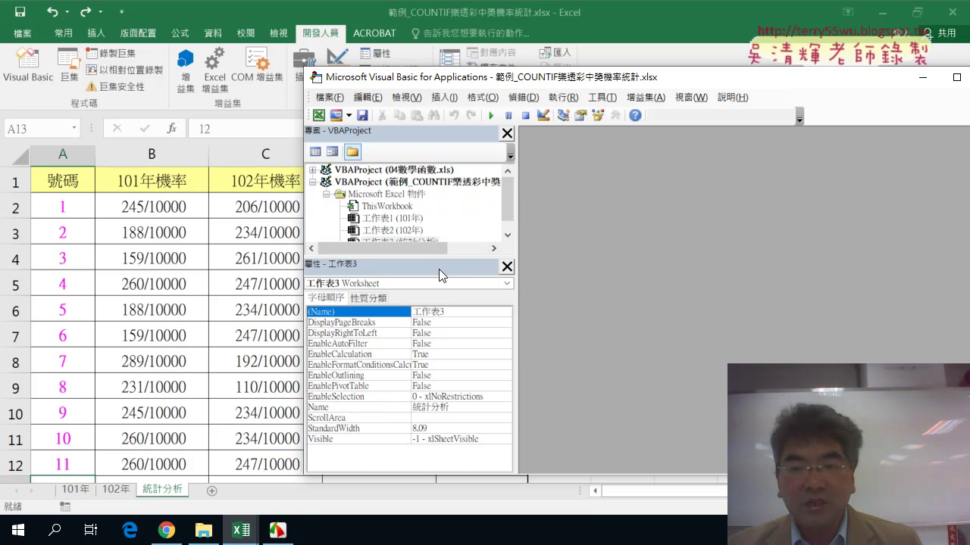
drag(439, 266, 439, 341)
Insert a new module, Module1, into the workbook and maximize its code window.
right_click(391, 242)
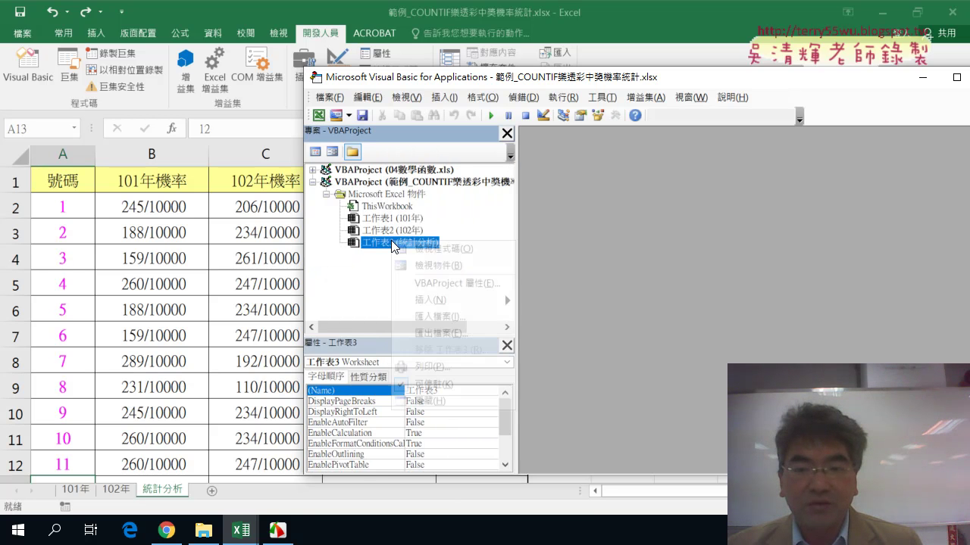
mouse_move(436, 300)
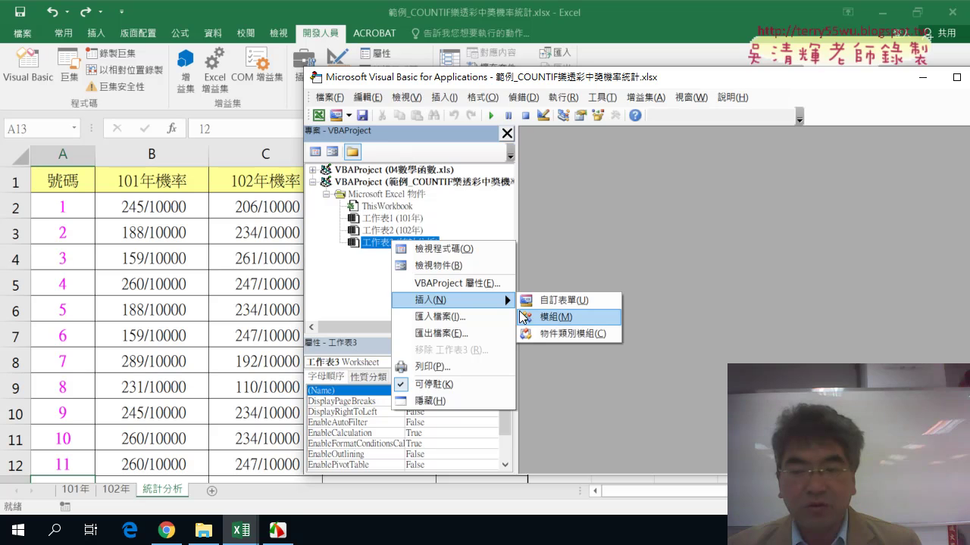
click(542, 324)
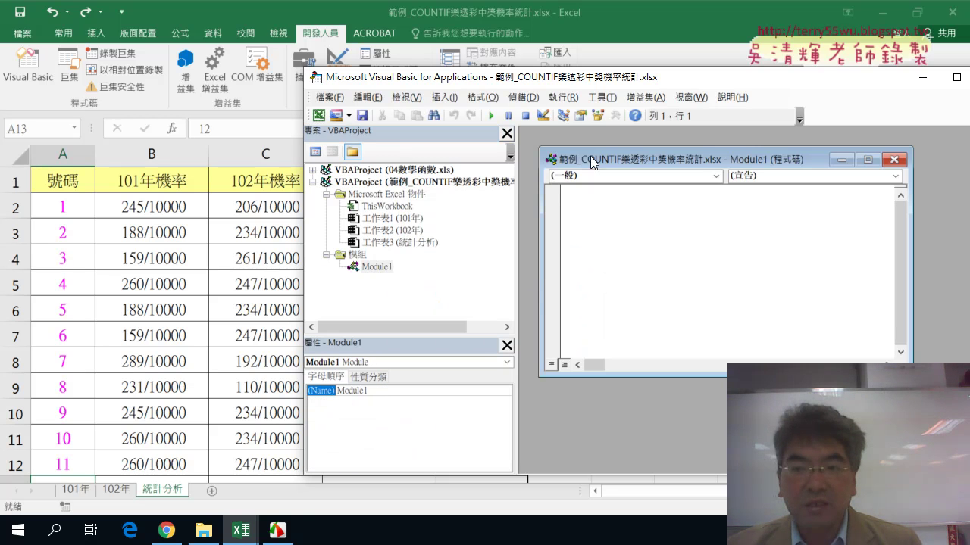
double_click(592, 157)
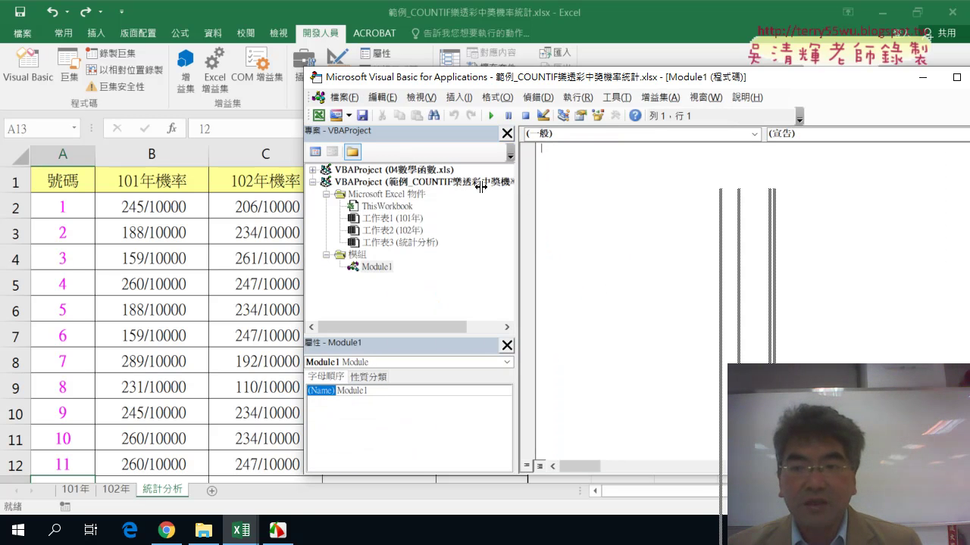
drag(513, 184, 482, 184)
click(464, 97)
Add a public Sub procedure named 格式化 to Module1.
click(471, 118)
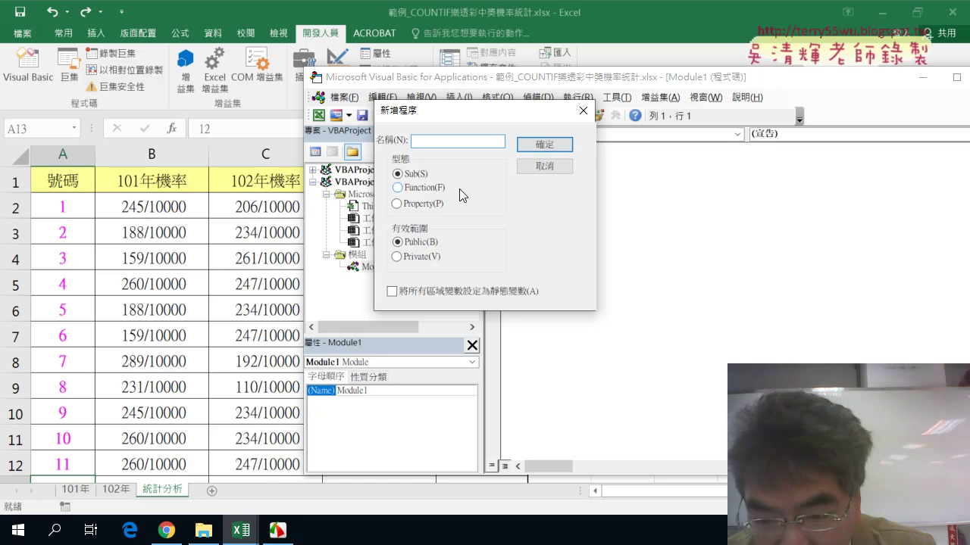
text(ㄍㄜ)
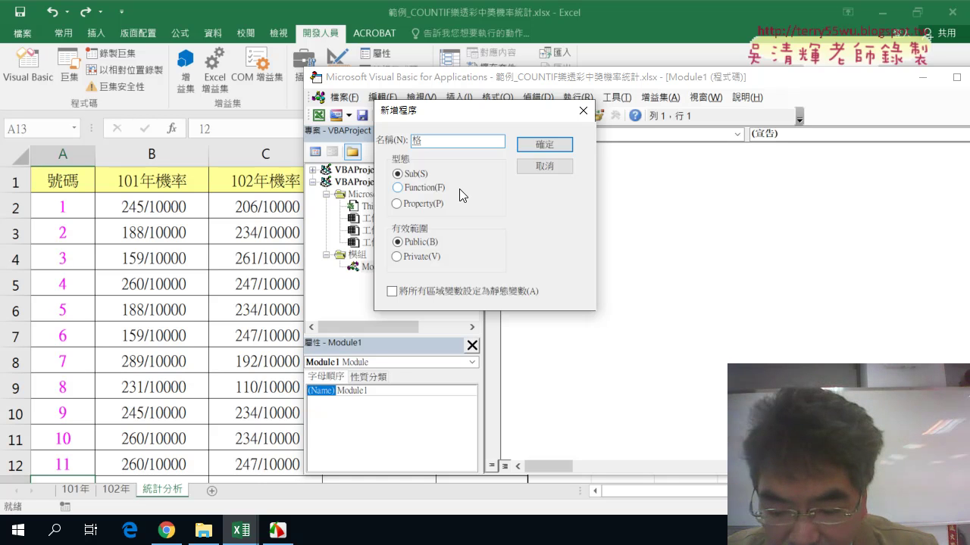
text(ˊㄕˋ)
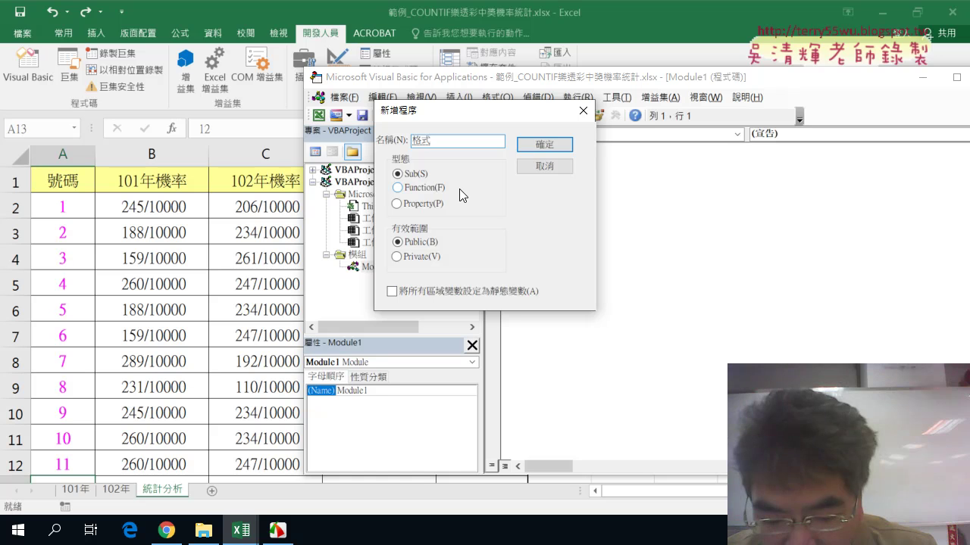
text(ㄏㄨㄚˋ)
key(Return)
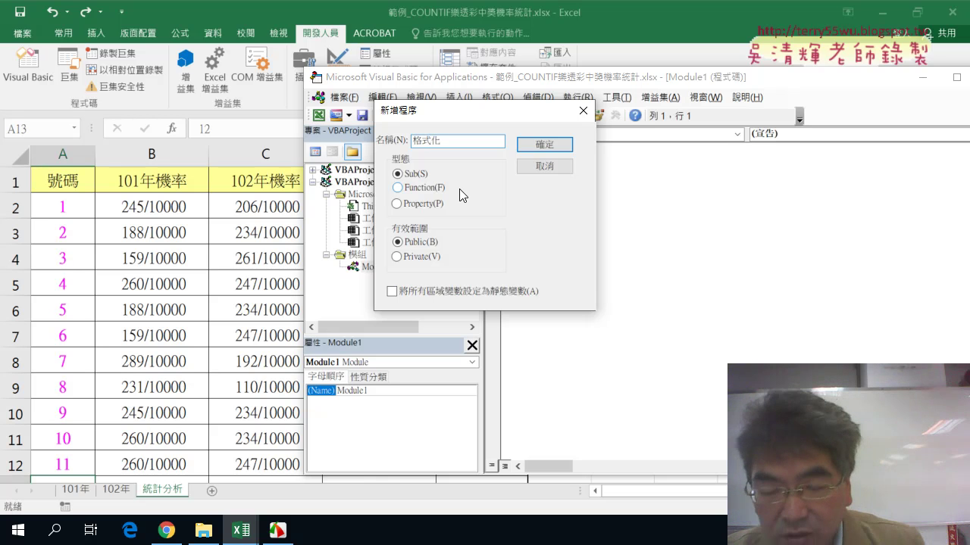
click(550, 145)
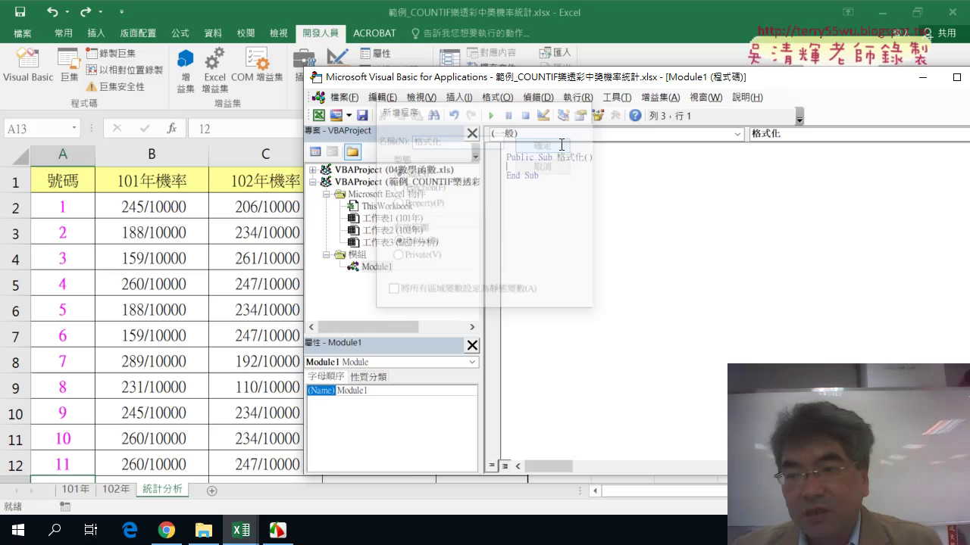
Set the code editor font size to 12 and indent the procedure's blank line.
click(615, 98)
click(640, 167)
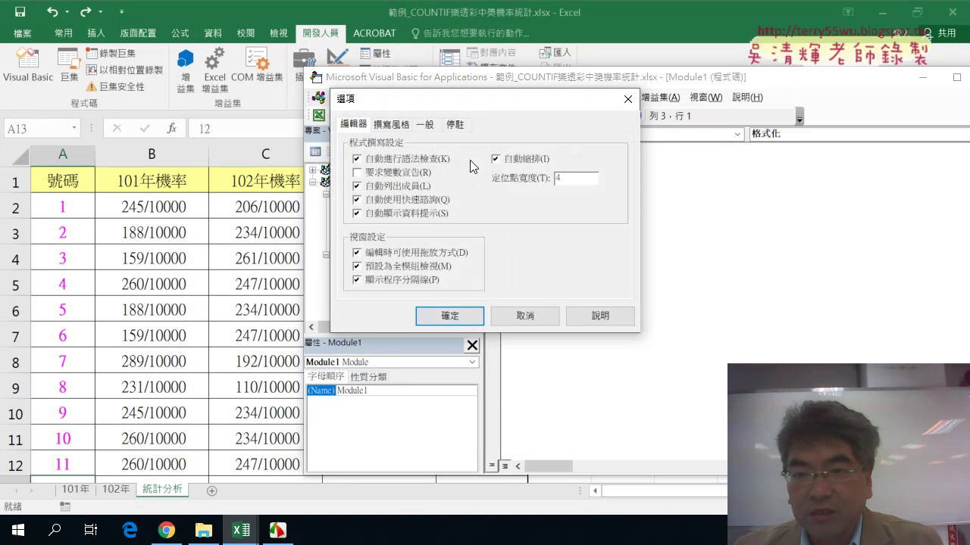
click(387, 127)
click(559, 190)
click(491, 296)
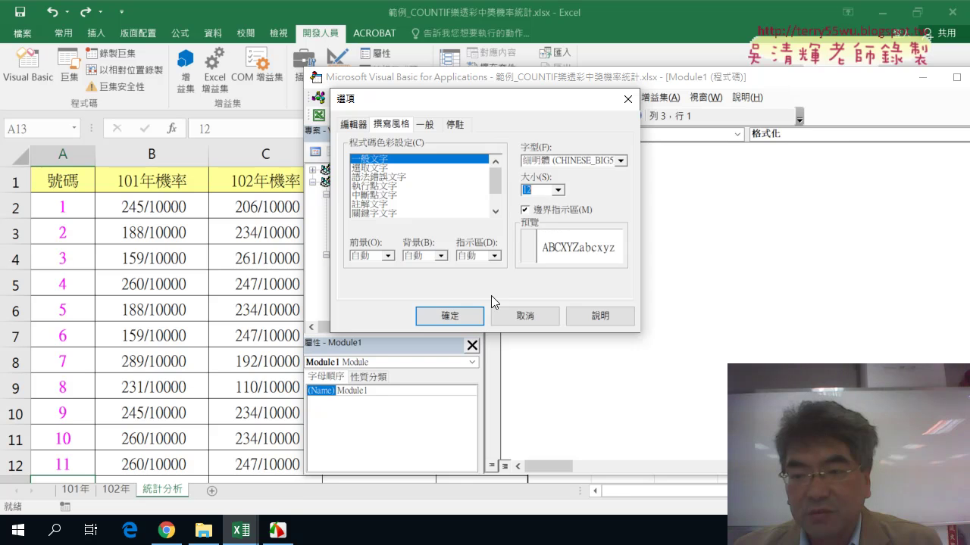
click(458, 317)
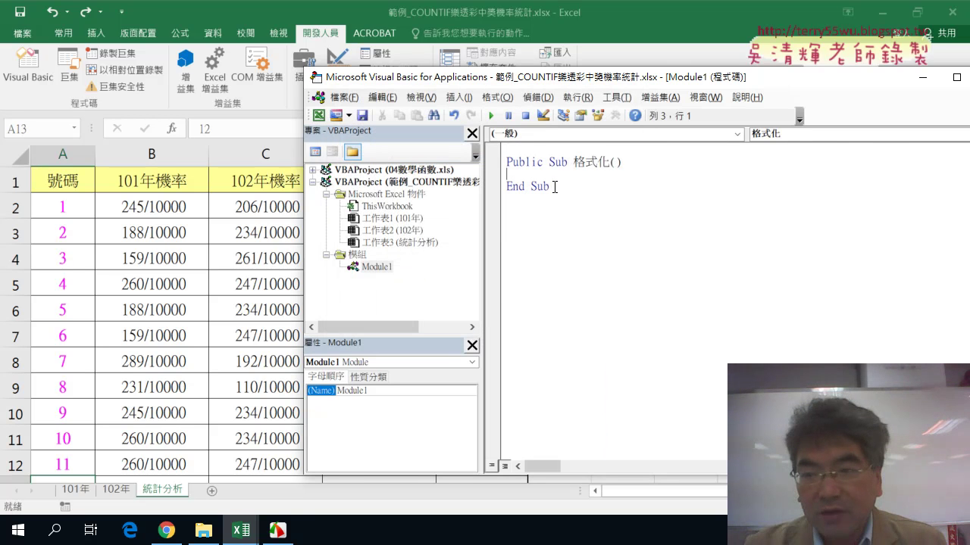
key(Tab)
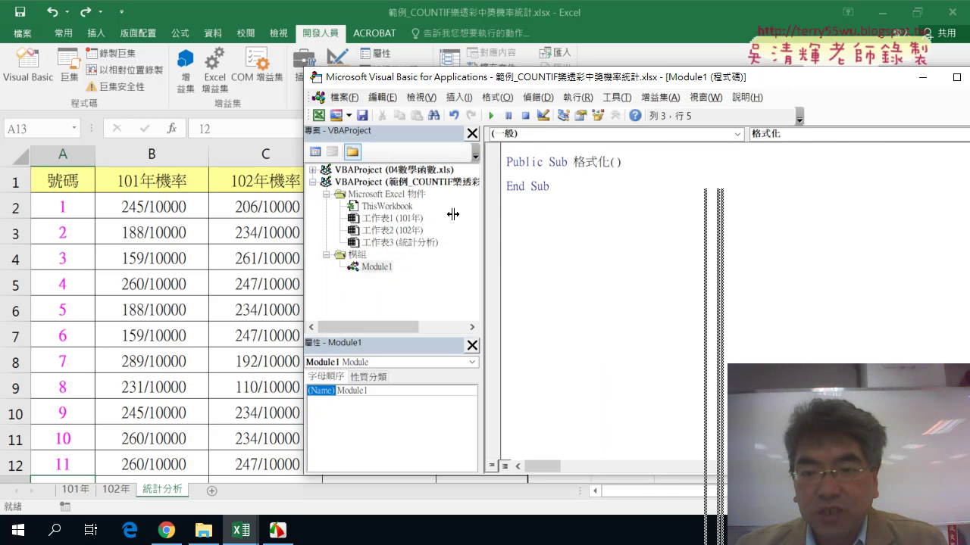
drag(482, 212, 414, 212)
Write a For i = 2 To 43 … Next loop inside Sub 格式化.
drag(442, 79, 671, 85)
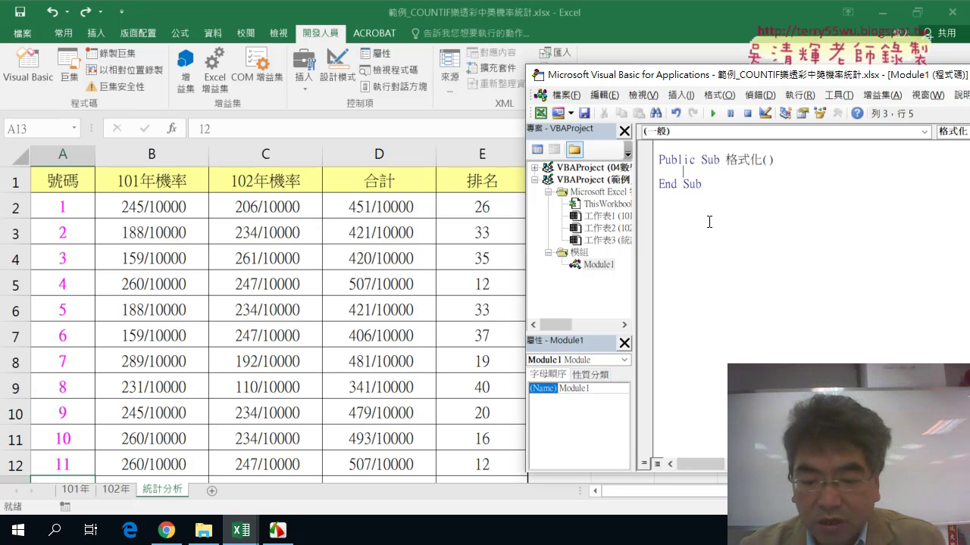
text(for)
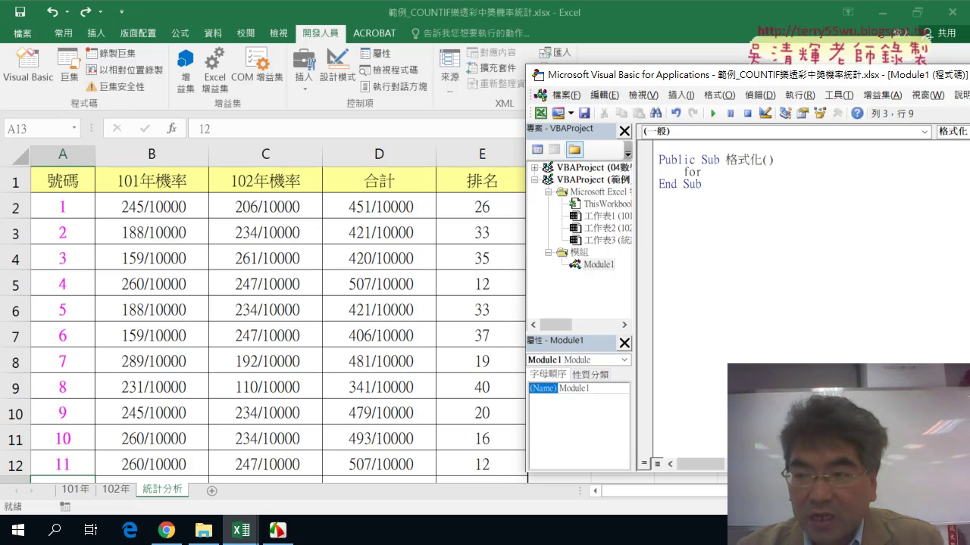
text( i=)
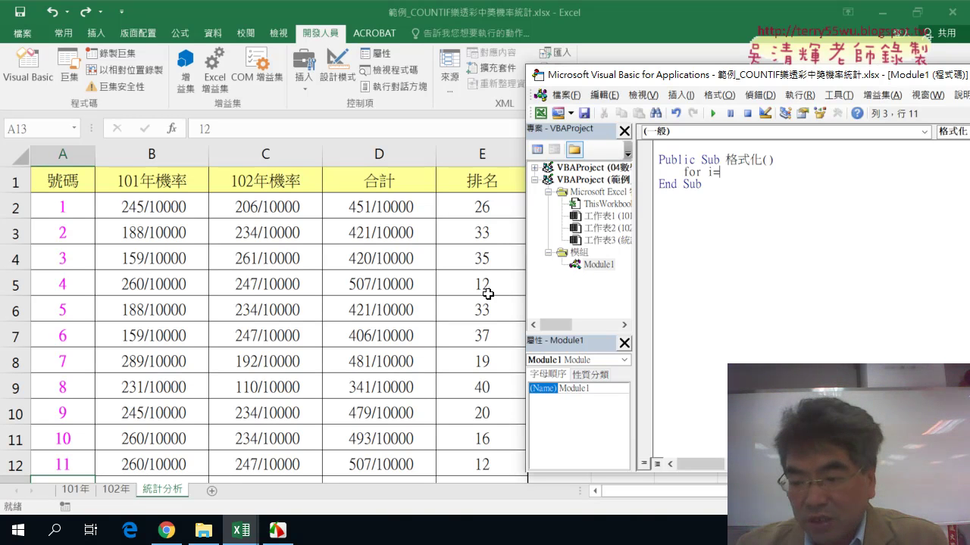
text(2 to)
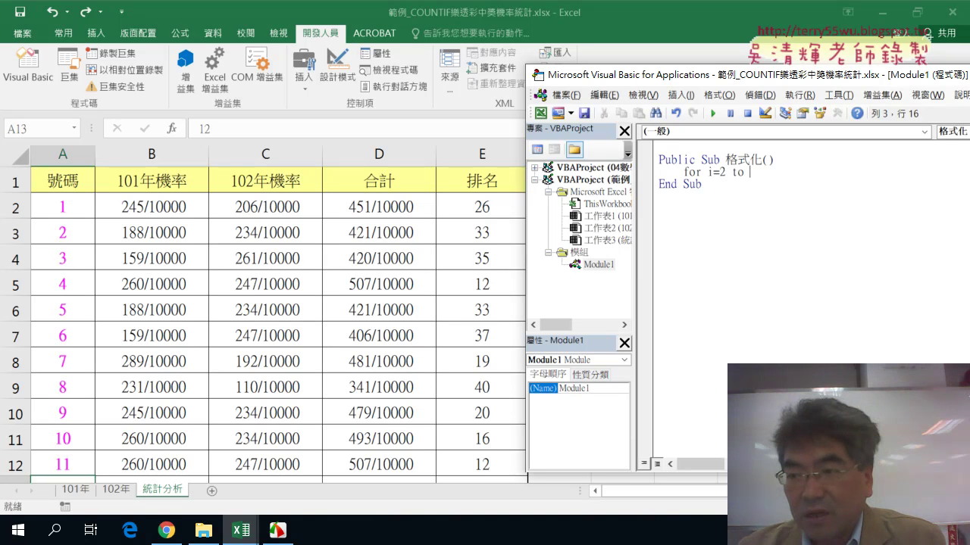
text(3)
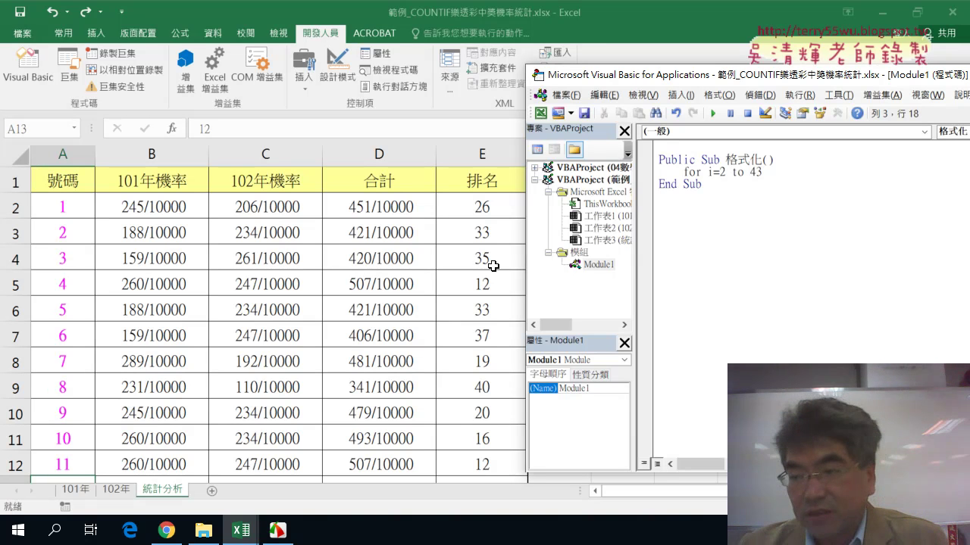
key(Return)
key(Return)
text(ne)
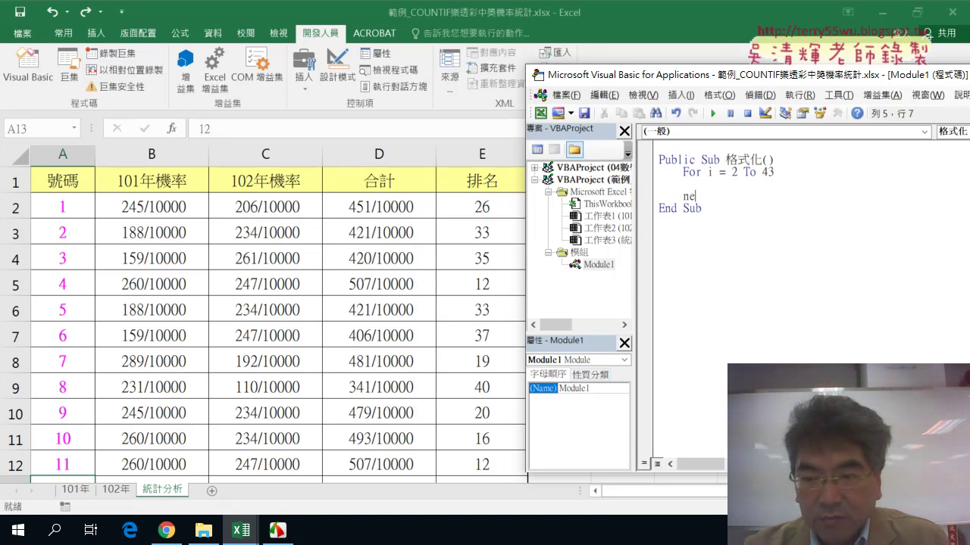
text(xt)
key(Up)
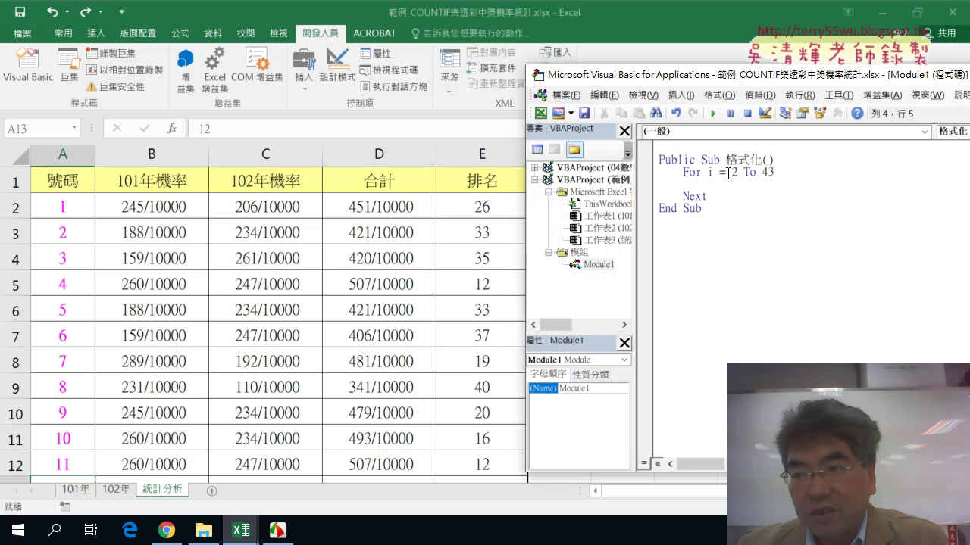
drag(725, 172, 784, 171)
key(Down)
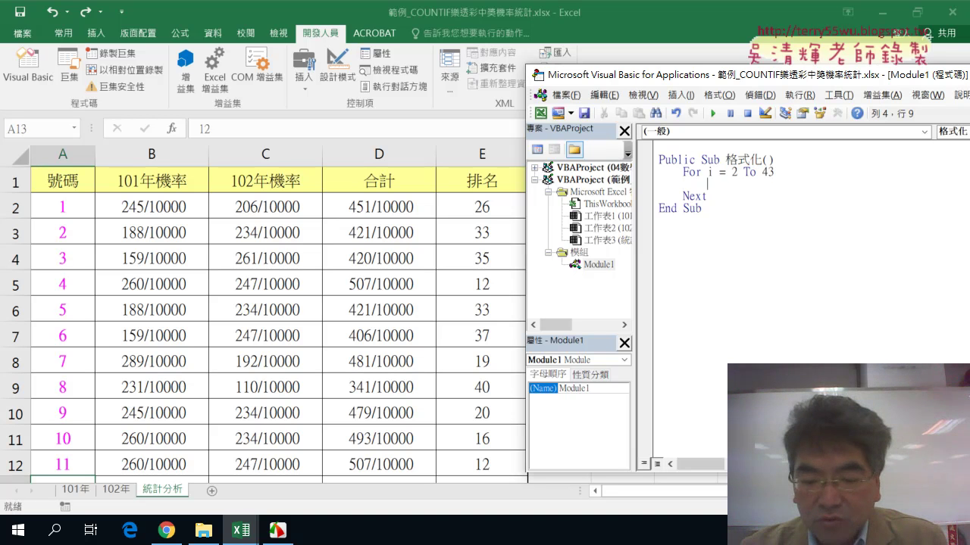
Add If Cells(i, "E") <= 7 Then … End If inside the loop.
text(if )
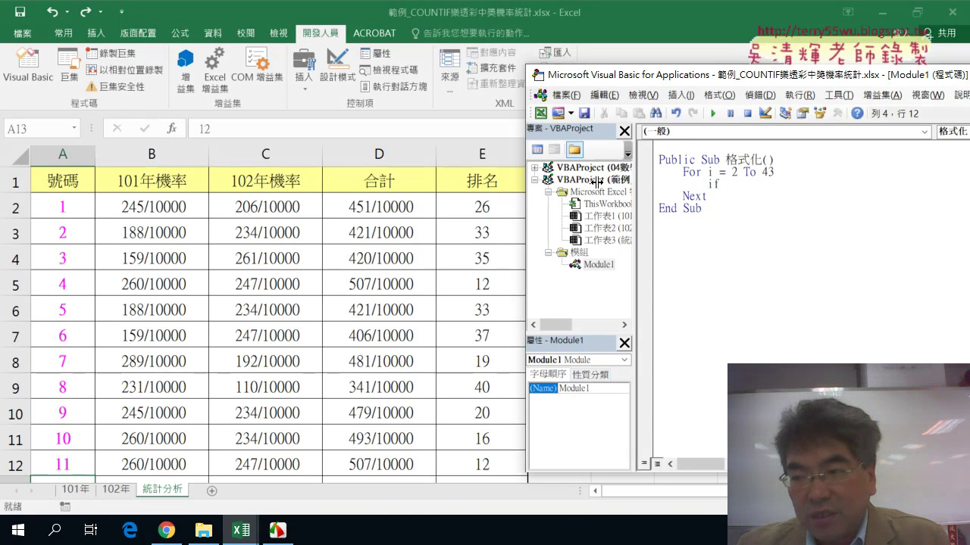
text(ce)
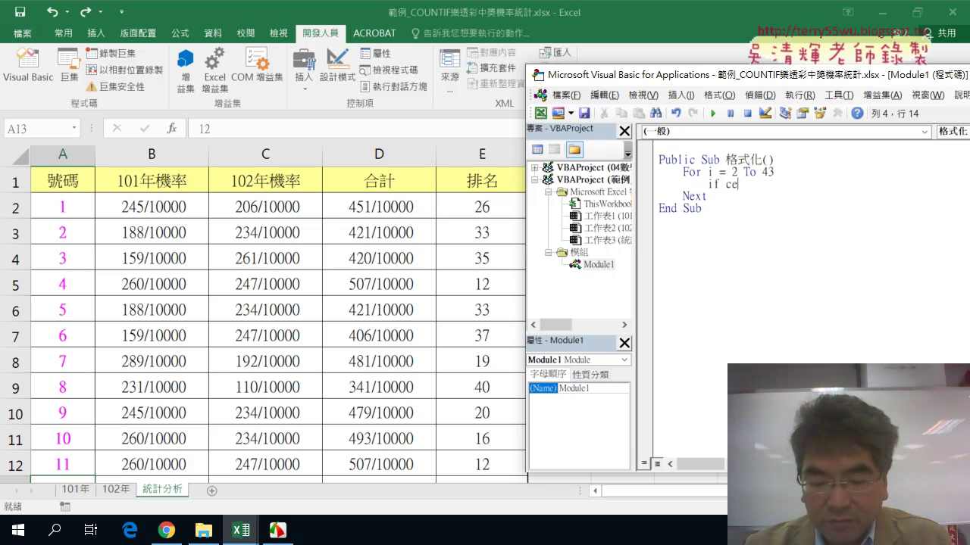
text(lls(i)
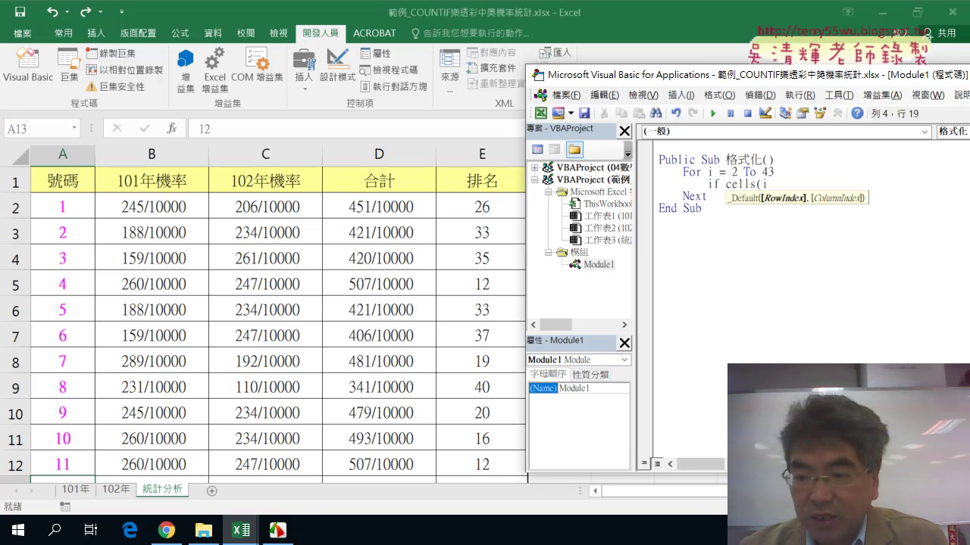
text(,"E)
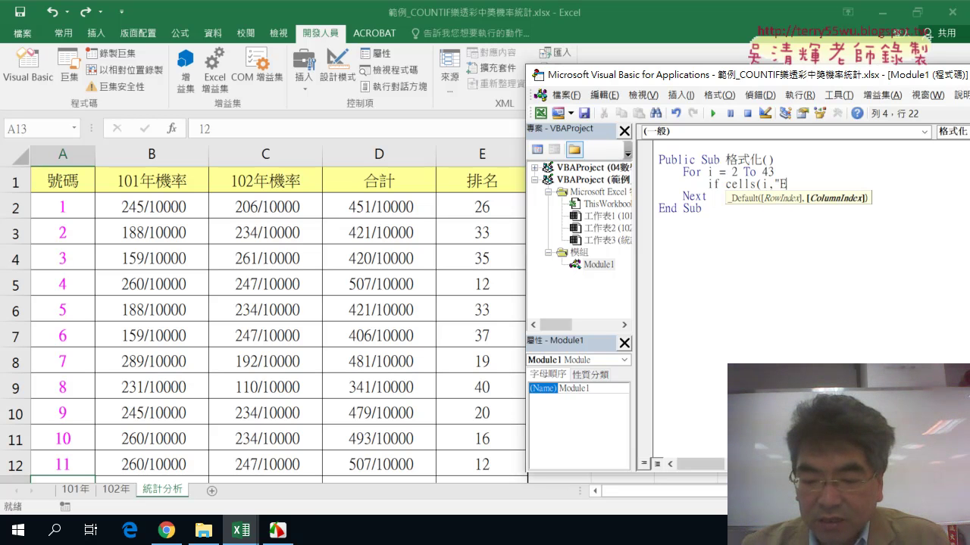
text(")<=)
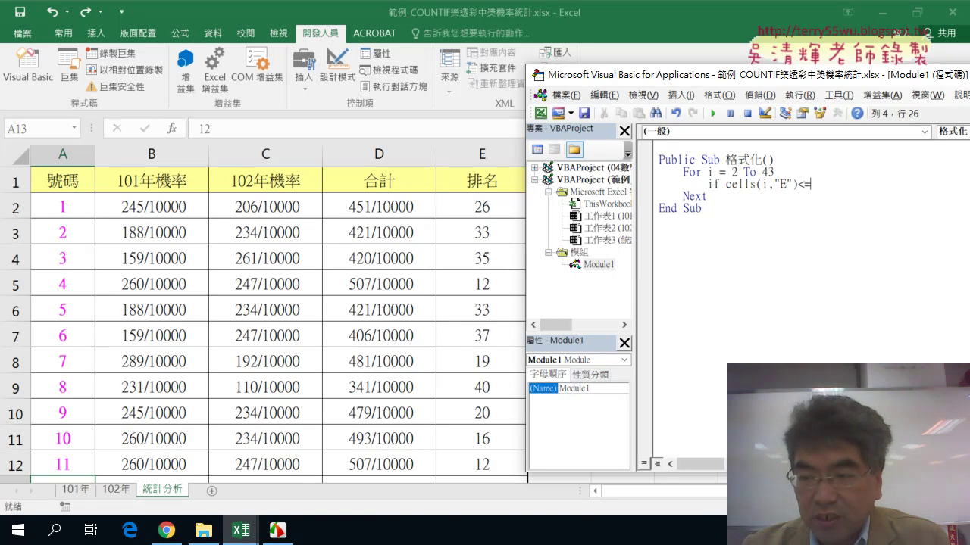
text(7 )
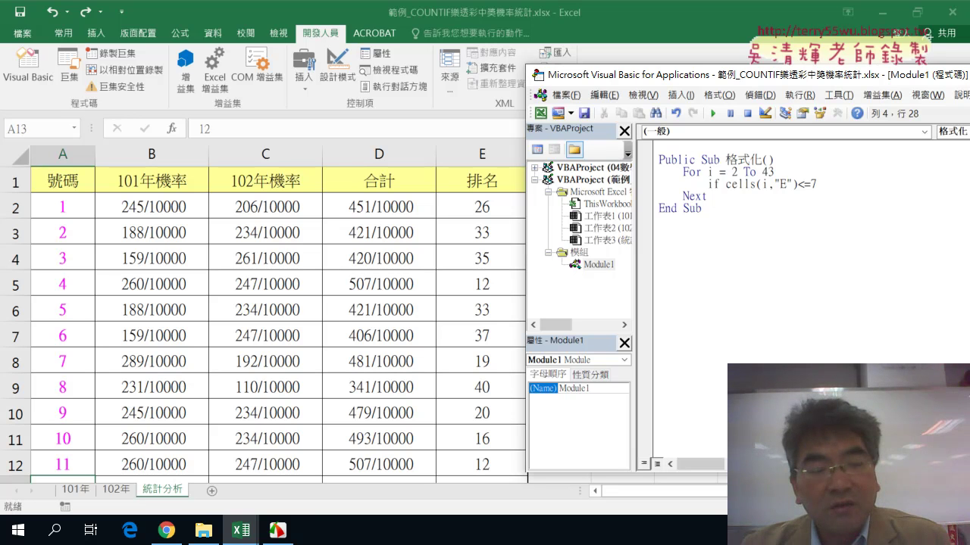
text(then)
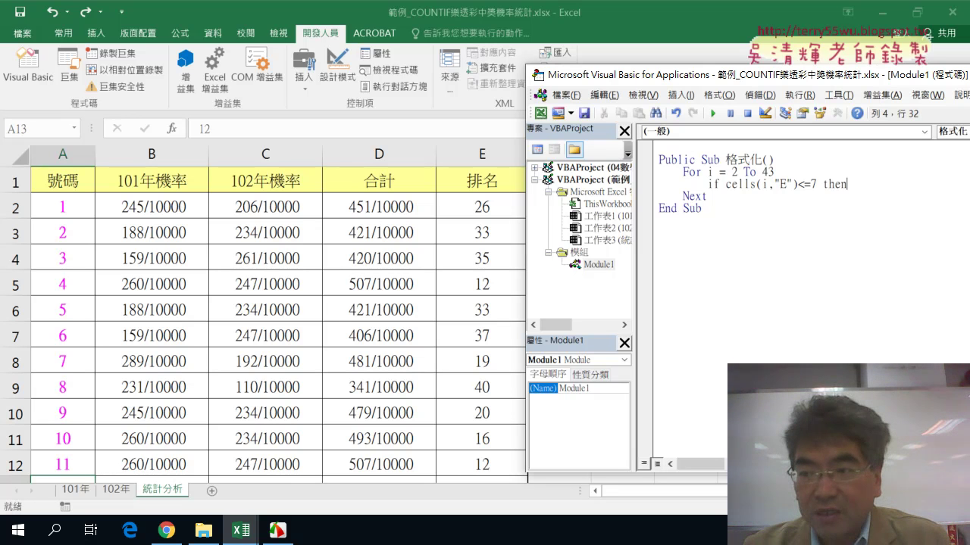
key(Return)
text(e)
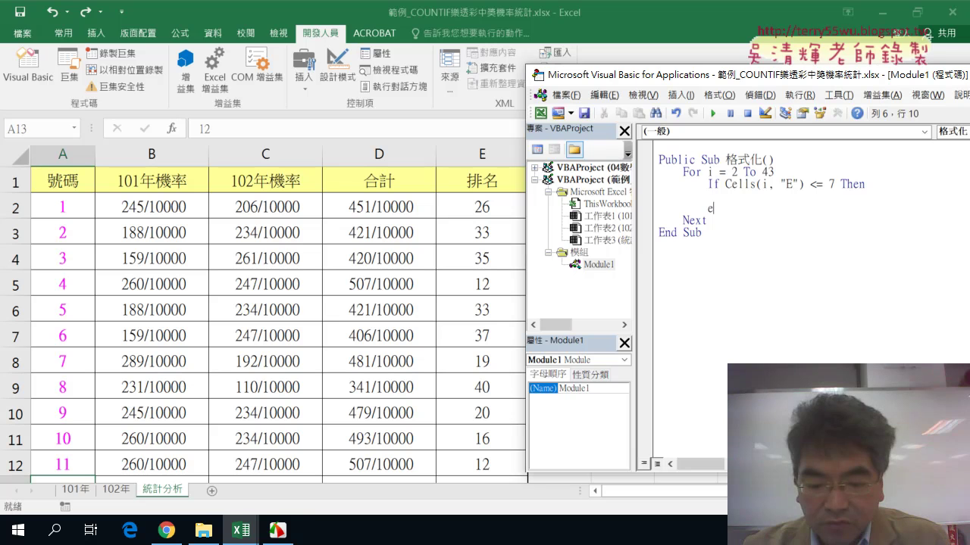
text(nd if)
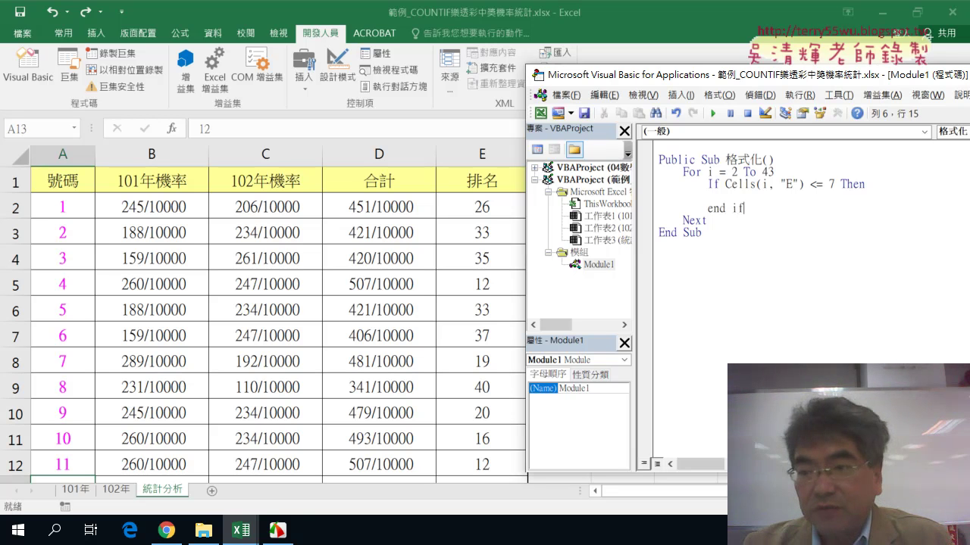
click(707, 195)
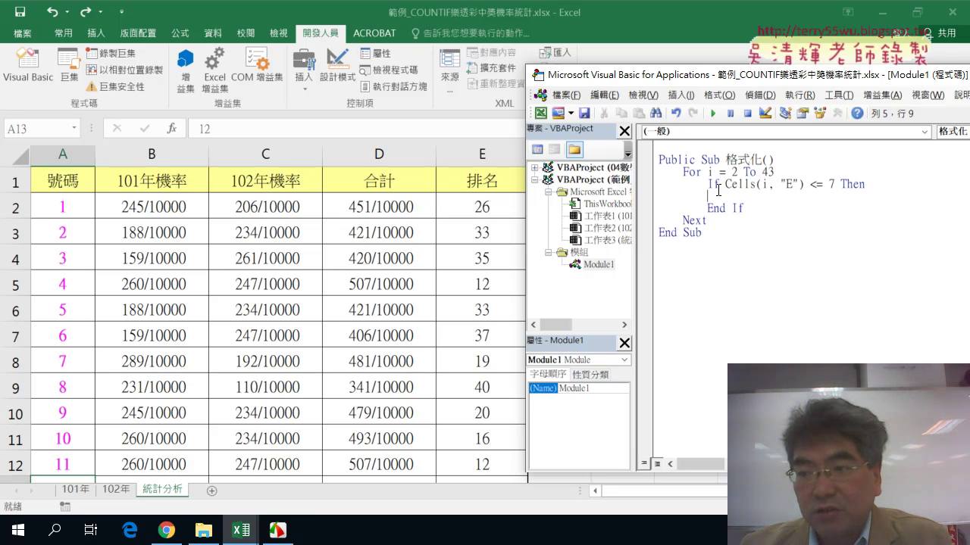
drag(707, 207, 738, 209)
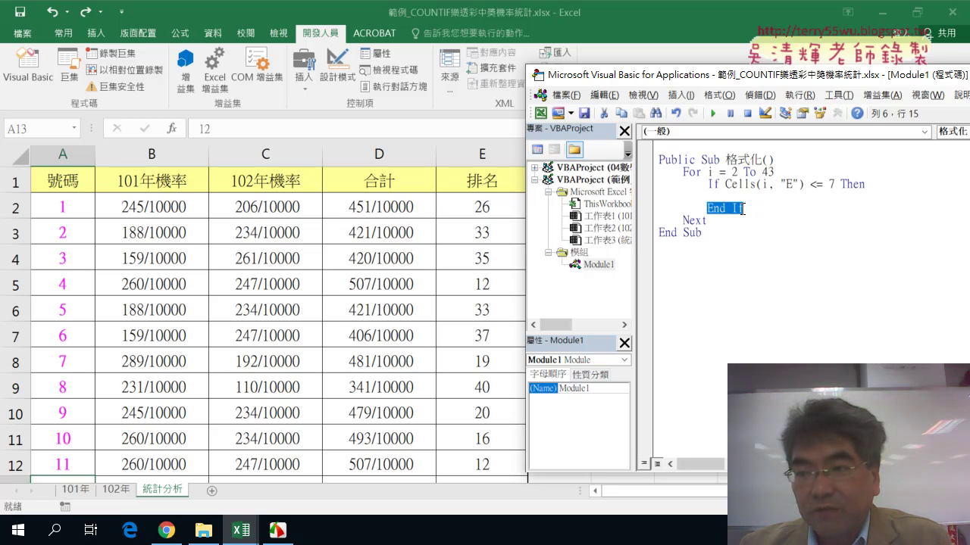
drag(686, 176, 698, 176)
drag(684, 220, 706, 220)
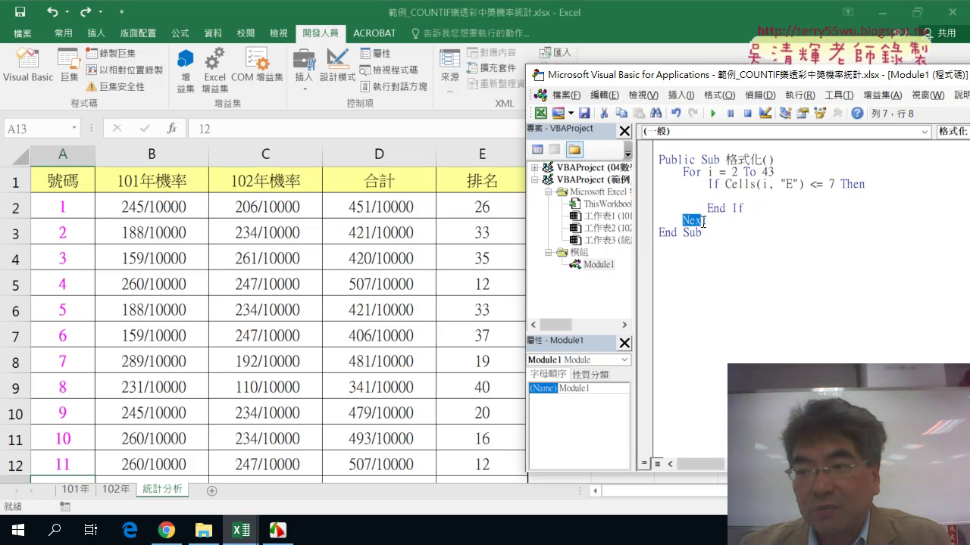
drag(701, 160, 713, 156)
drag(658, 232, 699, 233)
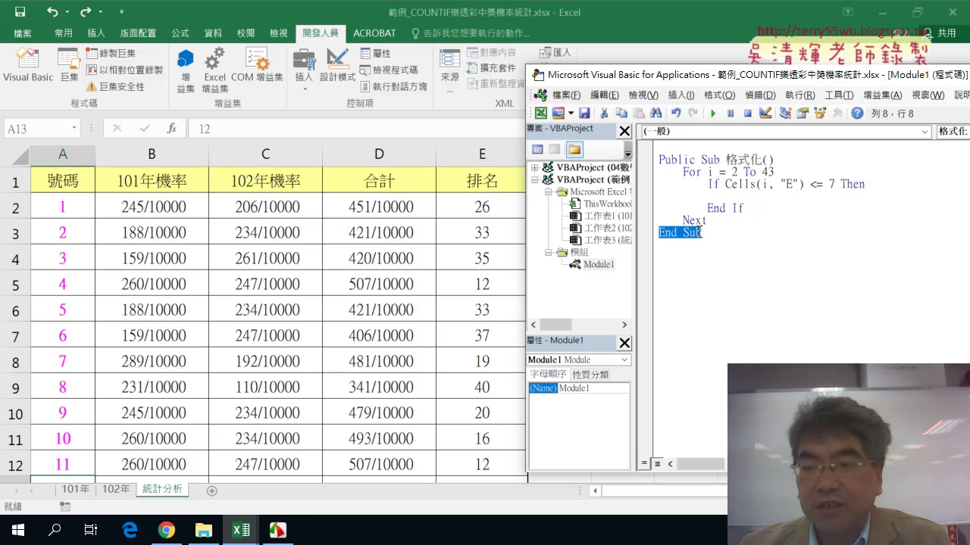
Indent the If block's empty line and copy Cells(i, "E") onto it.
click(732, 203)
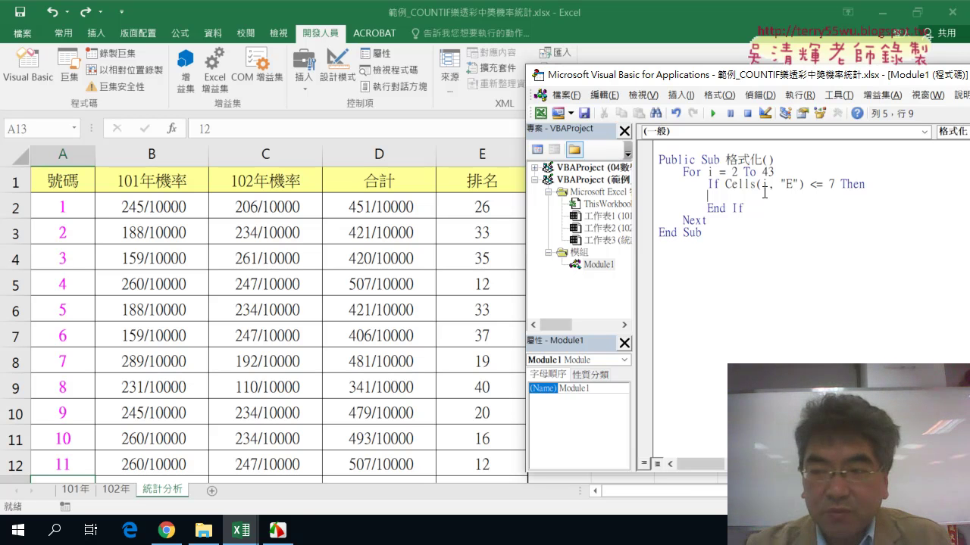
key(Tab)
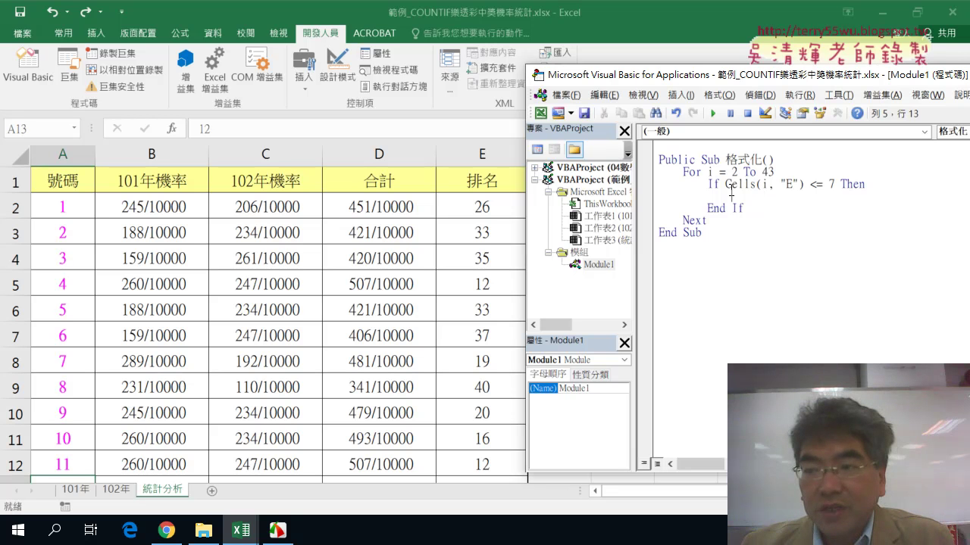
drag(725, 185, 834, 184)
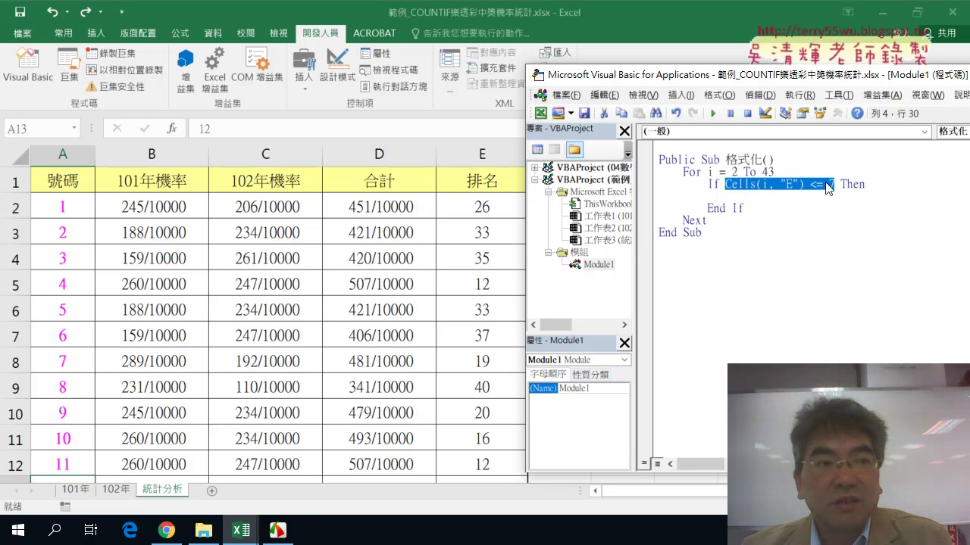
click(780, 196)
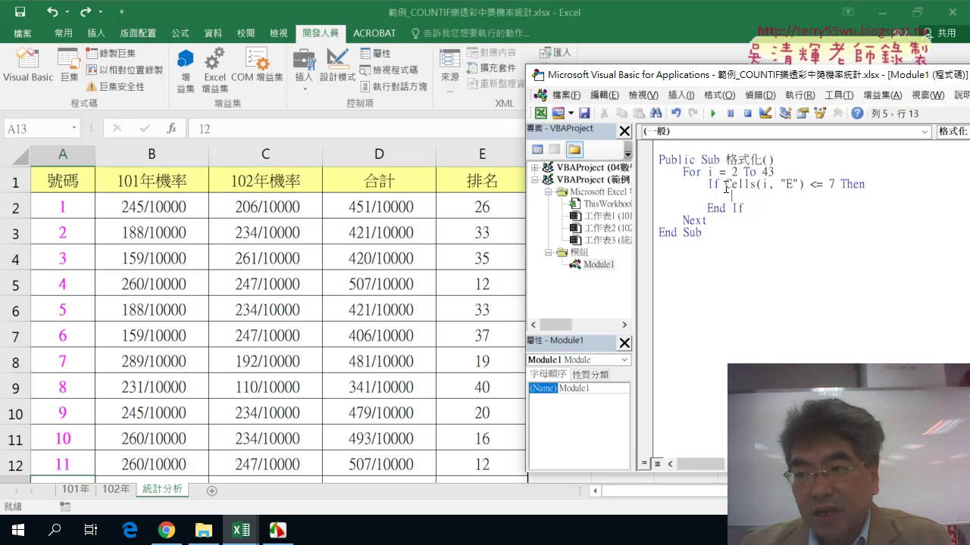
mouse_move(725, 185)
mouse_down()
mouse_move(795, 185)
mouse_move(777, 203)
mouse_move(797, 198)
mouse_up()
Complete the If block line as Cells(i, "A").Interior.Color = RGB(255, 255, 0).
key(BackSpace)
text(A)
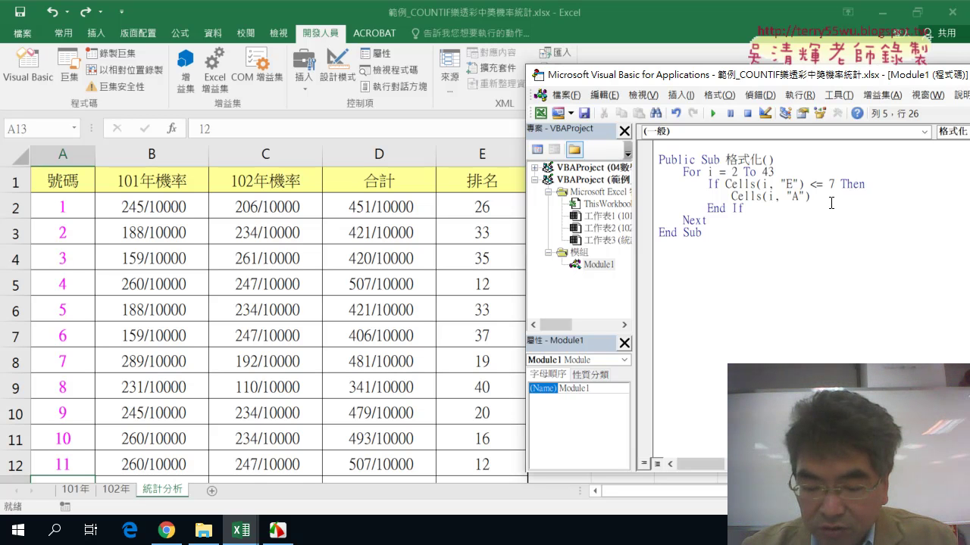
text(interi)
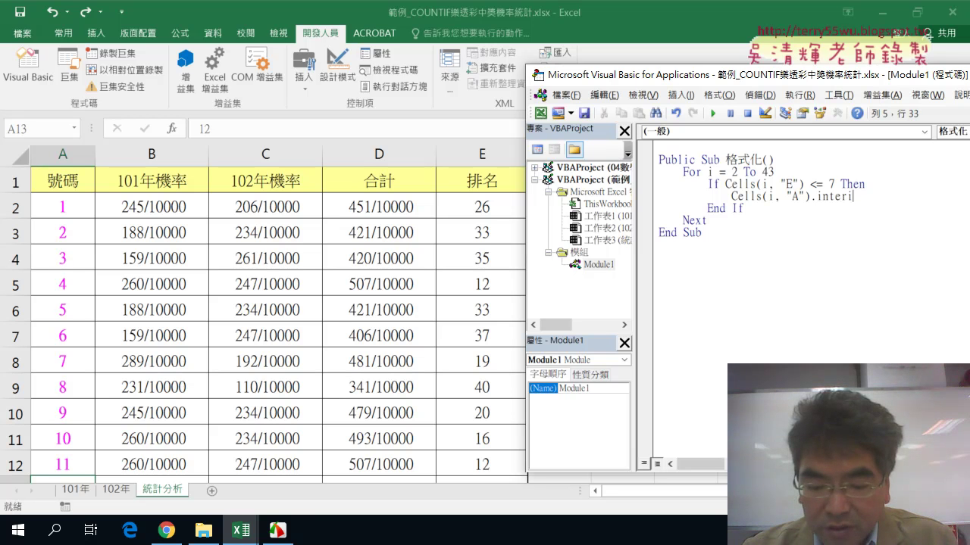
text(or.)
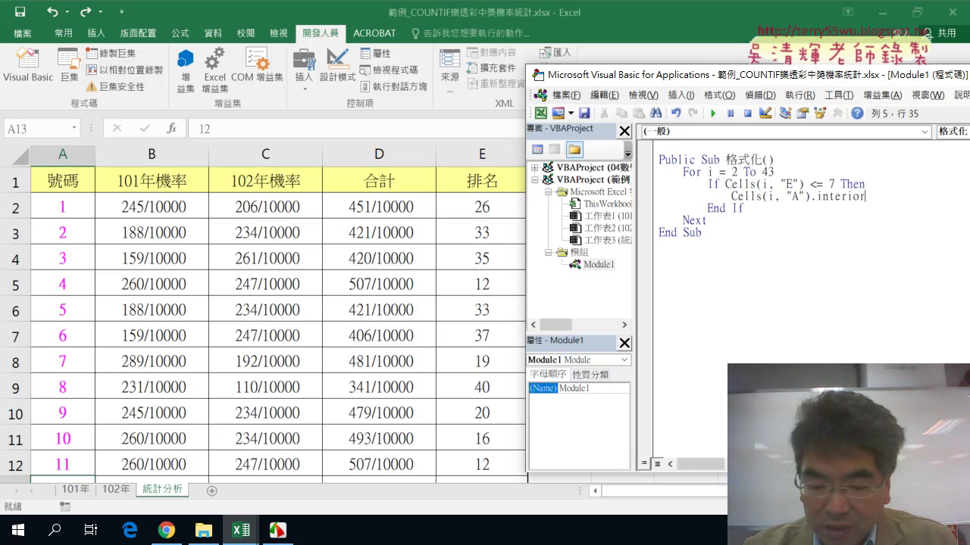
text(col)
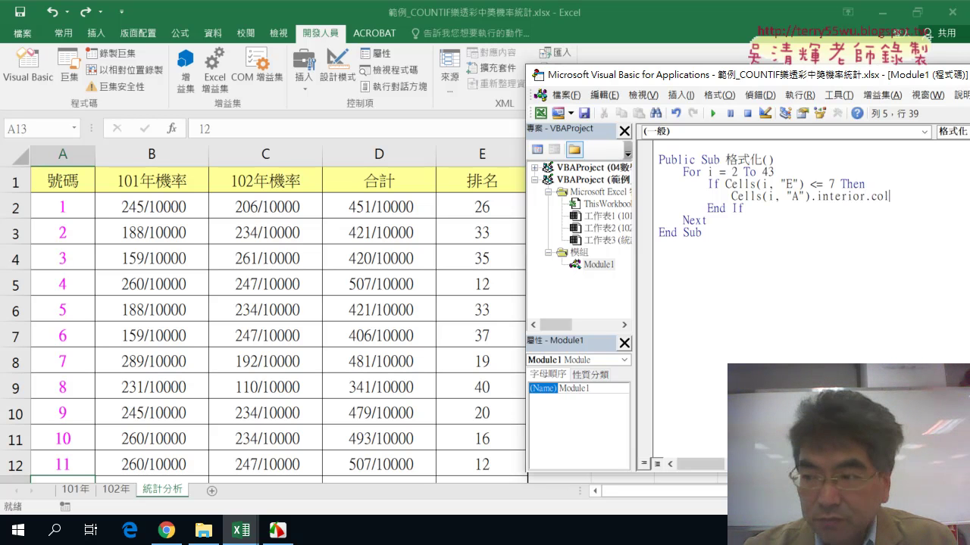
text(or)
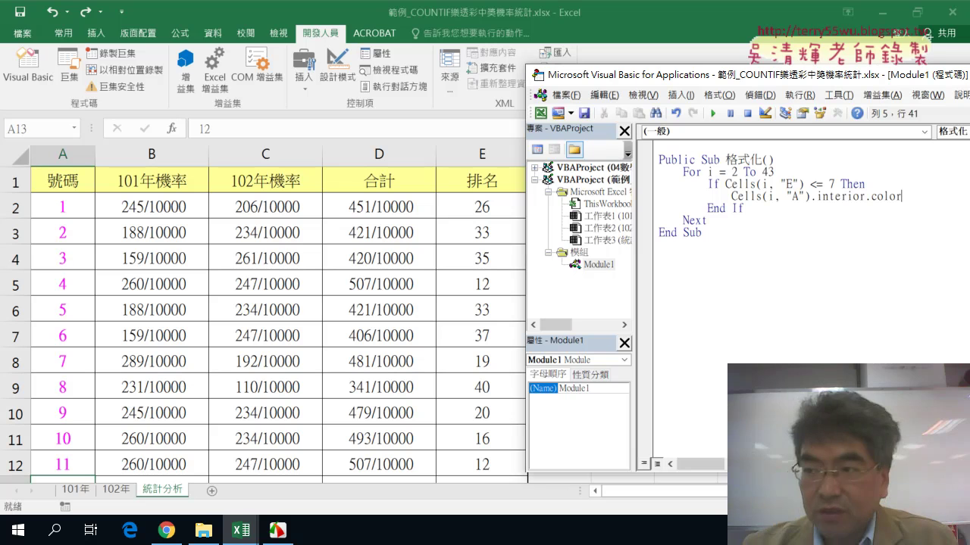
text(=)
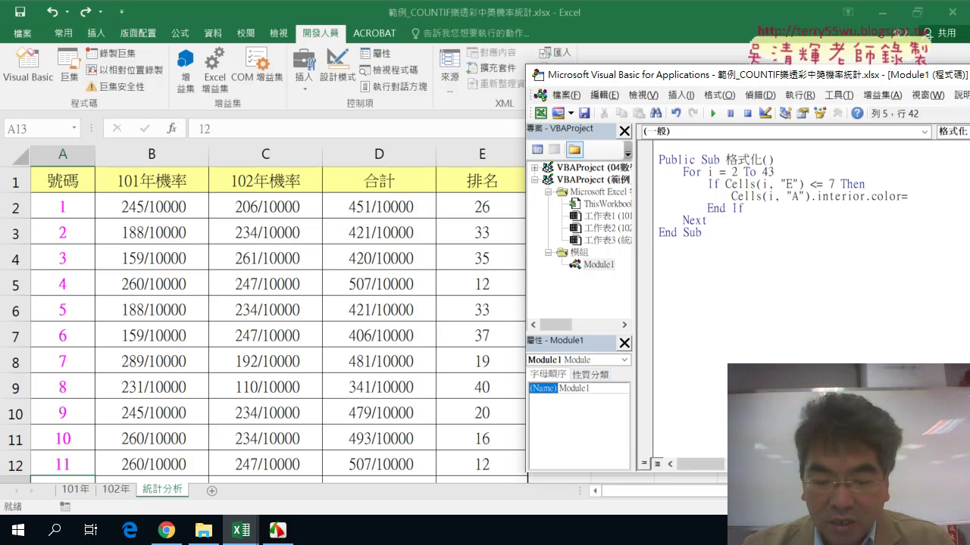
text(rgb)
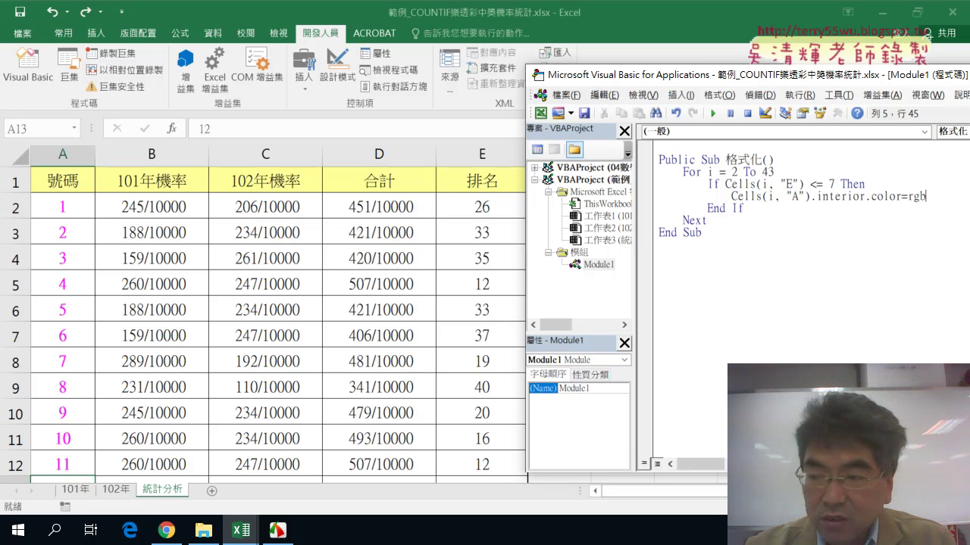
text(()
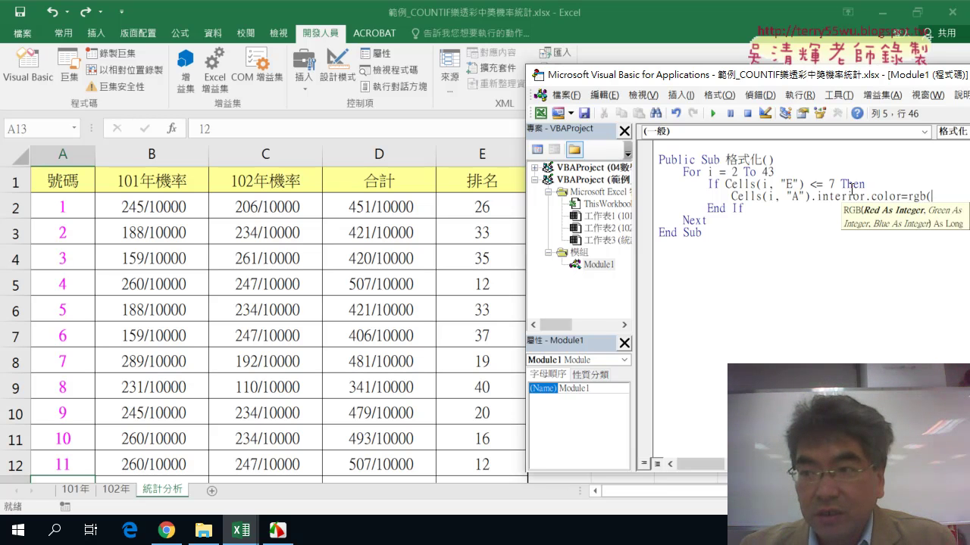
drag(728, 85, 693, 84)
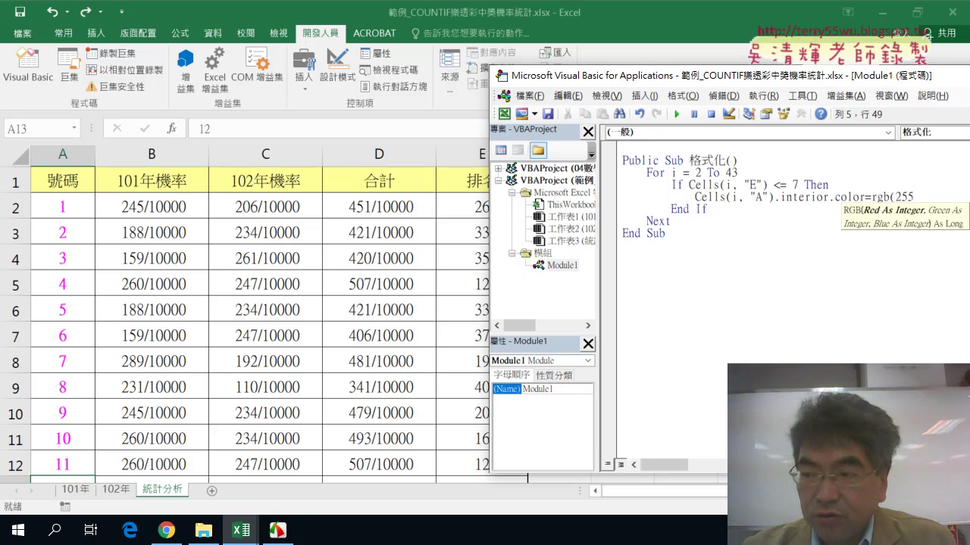
text(,25)
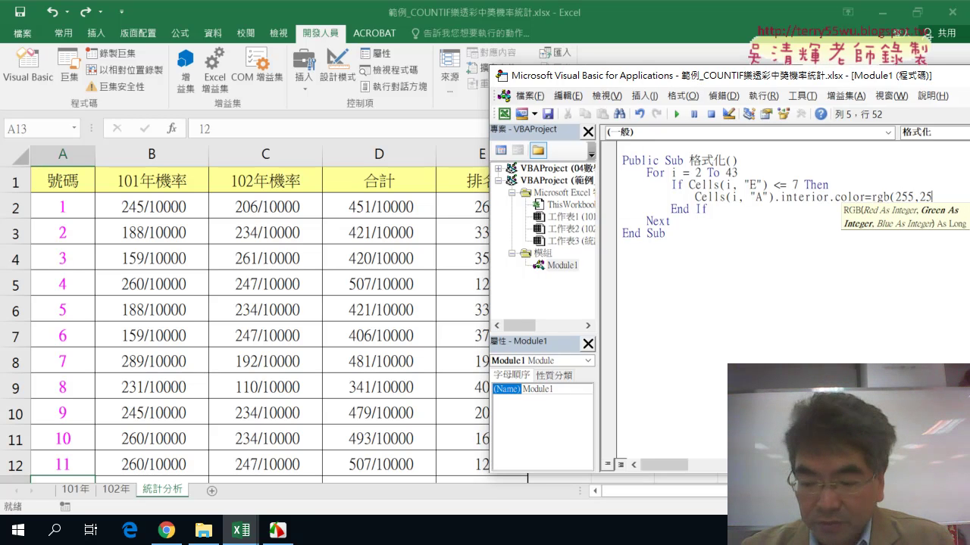
text(5,0)
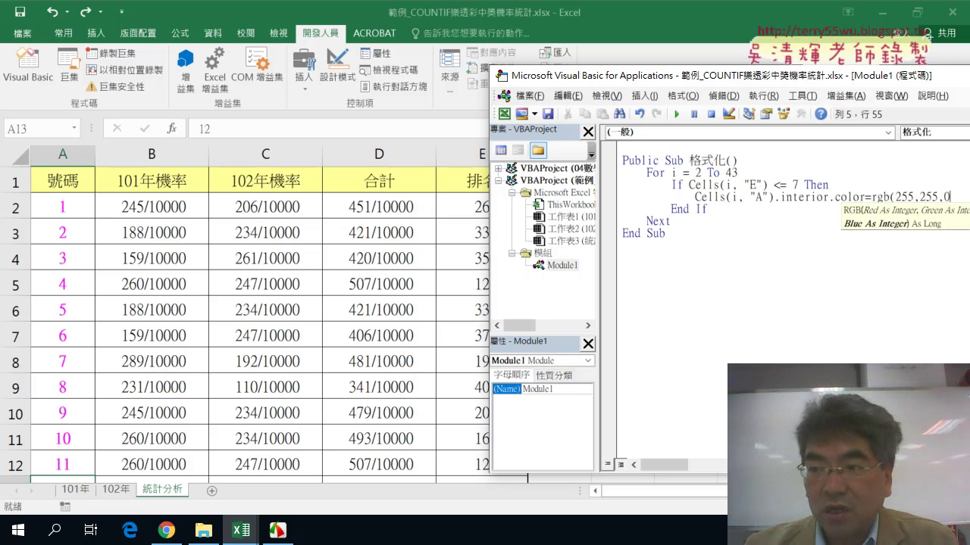
text())
click(674, 312)
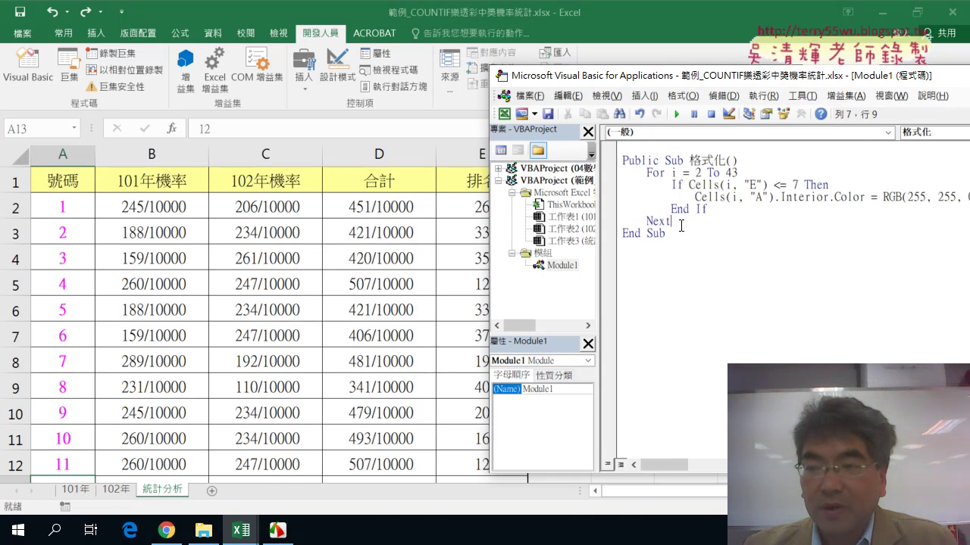
drag(681, 226, 610, 178)
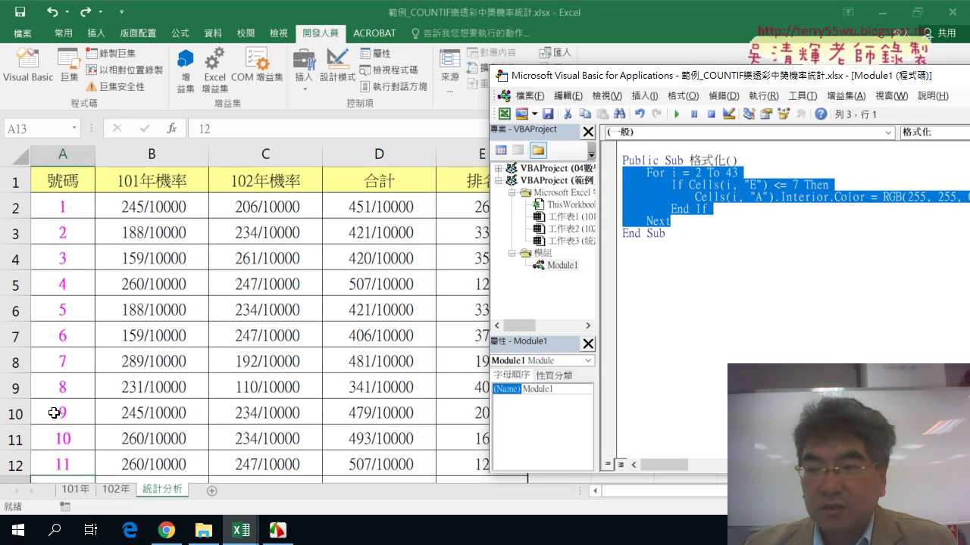
click(653, 198)
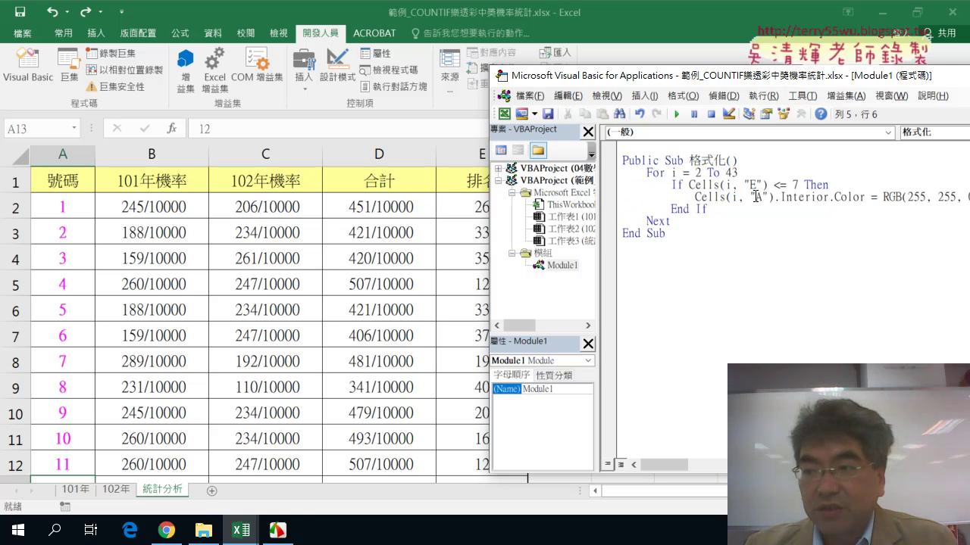
drag(800, 186, 690, 184)
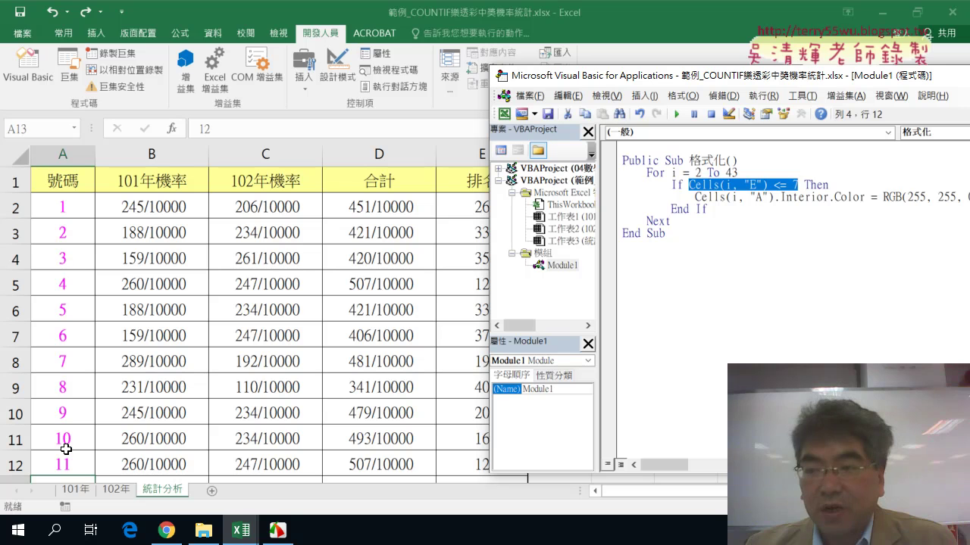
click(703, 199)
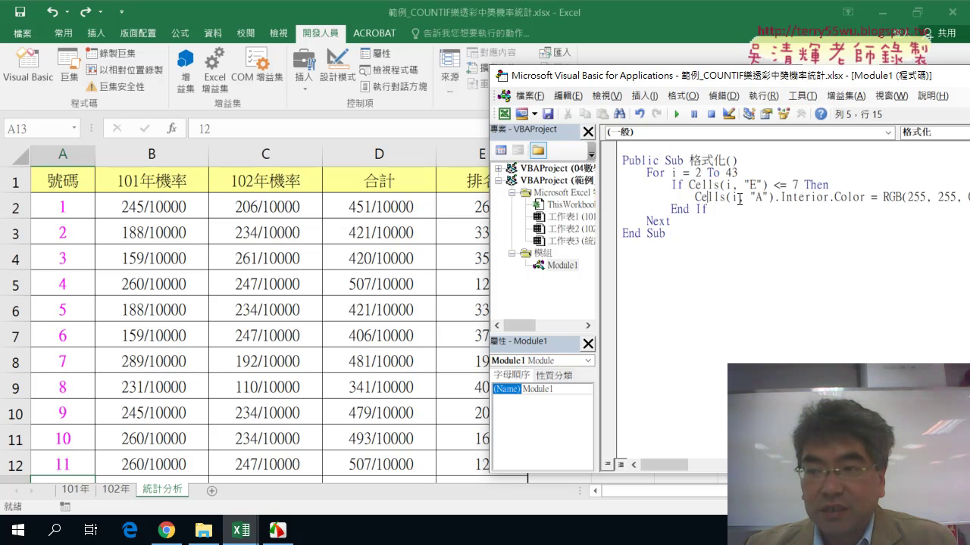
Run 格式化 and confirm 號碼 cells 12, 21, 27, 28, 33, 34 and 39 turn yellow.
click(679, 115)
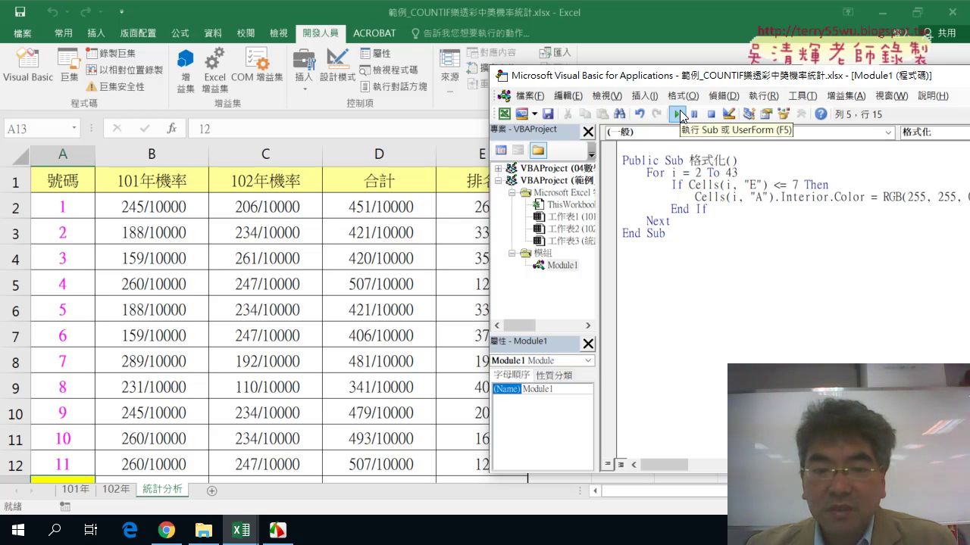
click(112, 386)
scroll(113, 377, down, 2)
scroll(115, 372, down, 2)
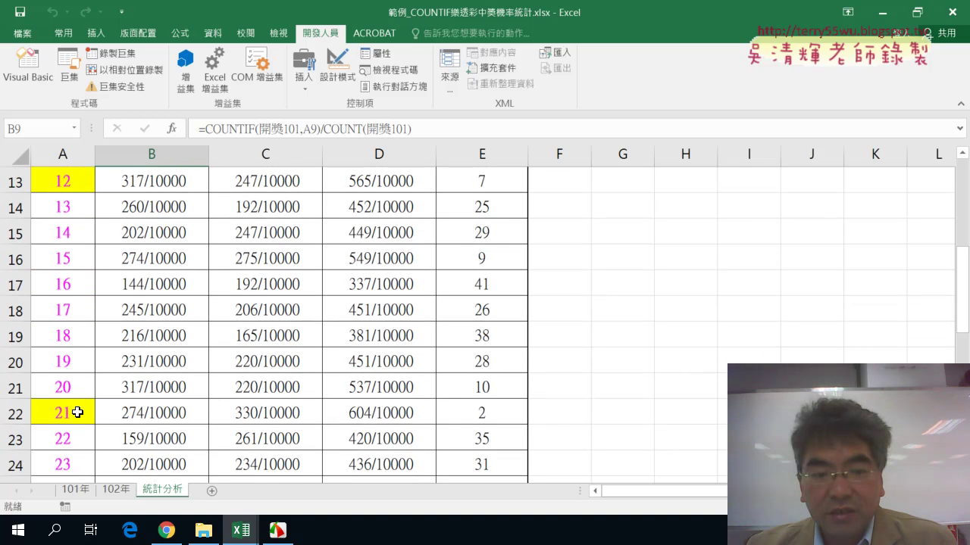
scroll(79, 409, down, 4)
scroll(80, 408, down, 1)
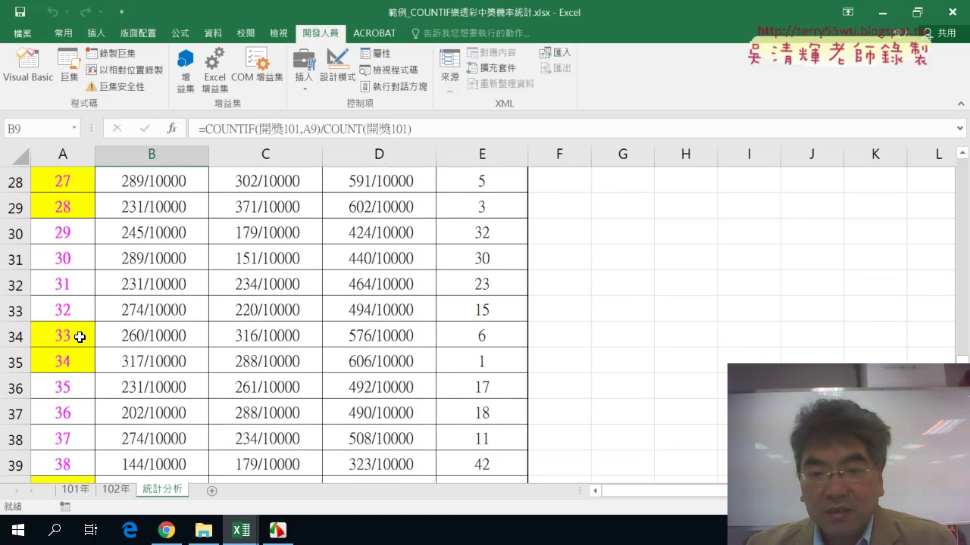
scroll(462, 364, down, 3)
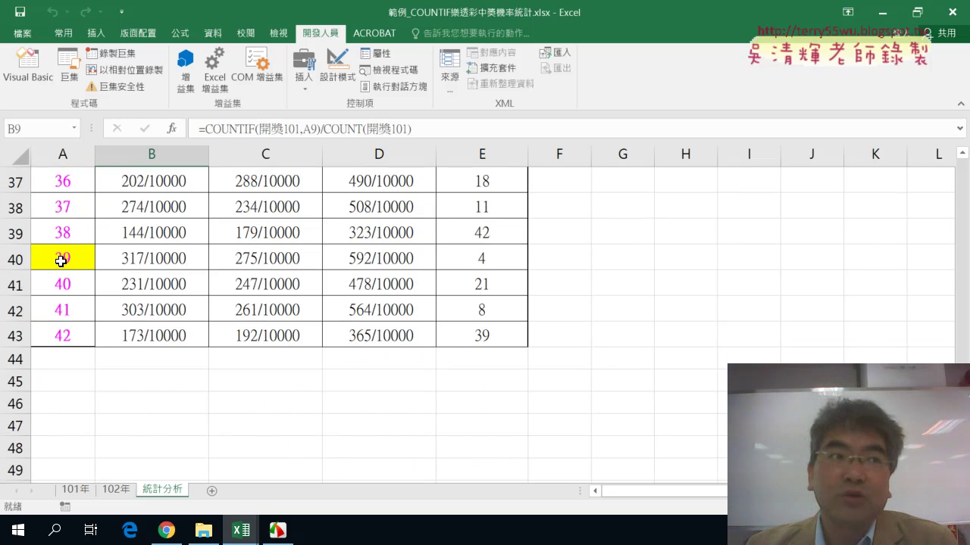
scroll(60, 261, up, 8)
scroll(60, 261, up, 4)
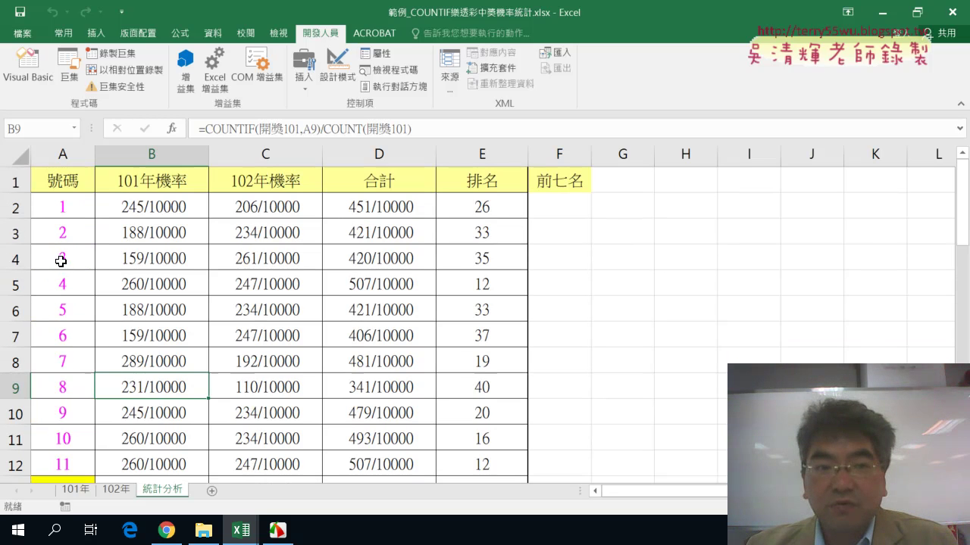
click(36, 76)
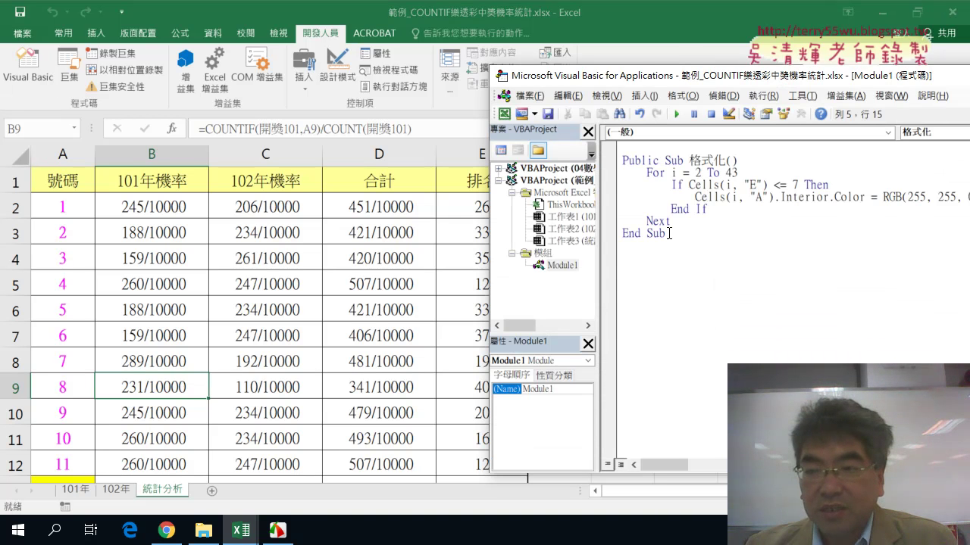
Select the entire 格式化 macro from Sub to End Sub and minimize the browser.
drag(671, 233, 622, 161)
key(ctrl+c)
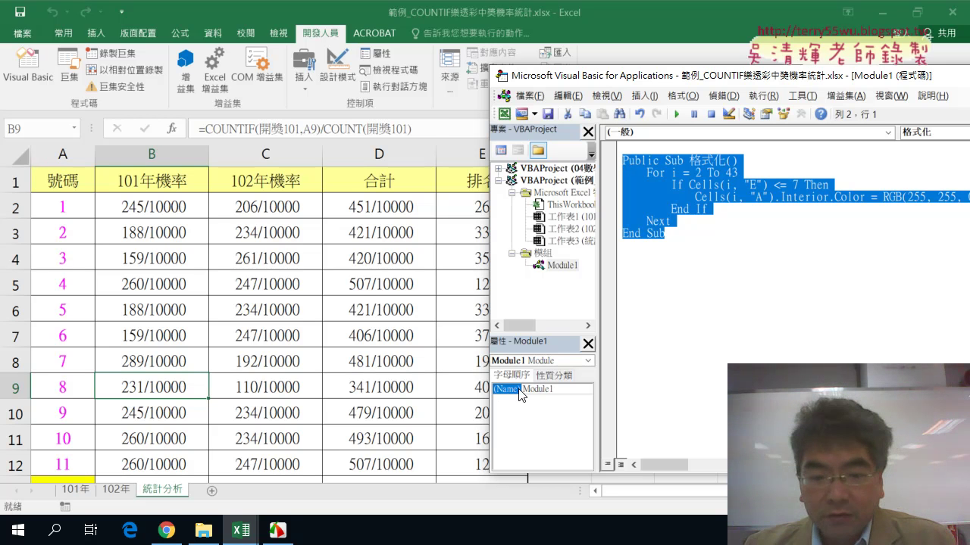
click(166, 532)
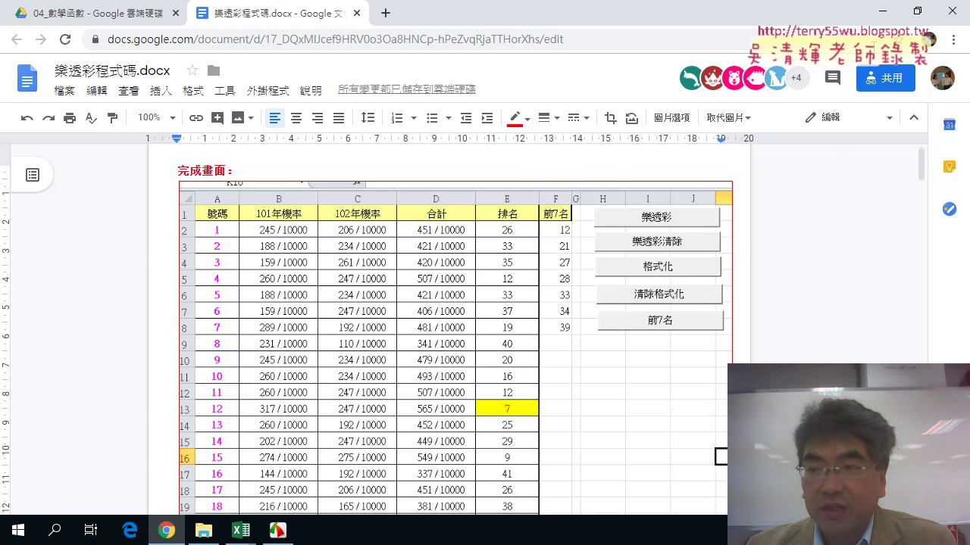
click(881, 14)
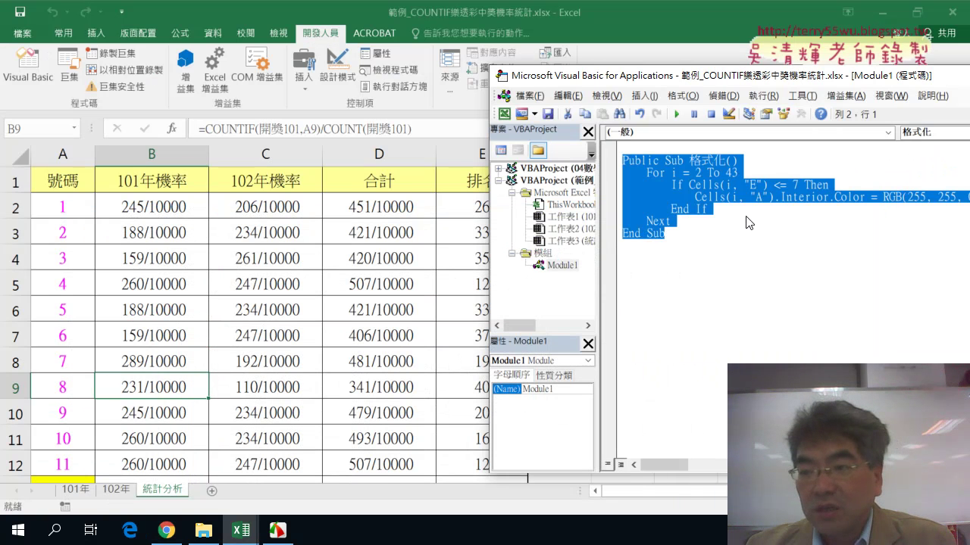
Paste a copy of the macro below End Sub and rename it 清除格式化.
click(649, 268)
key(ctrl+v)
click(701, 246)
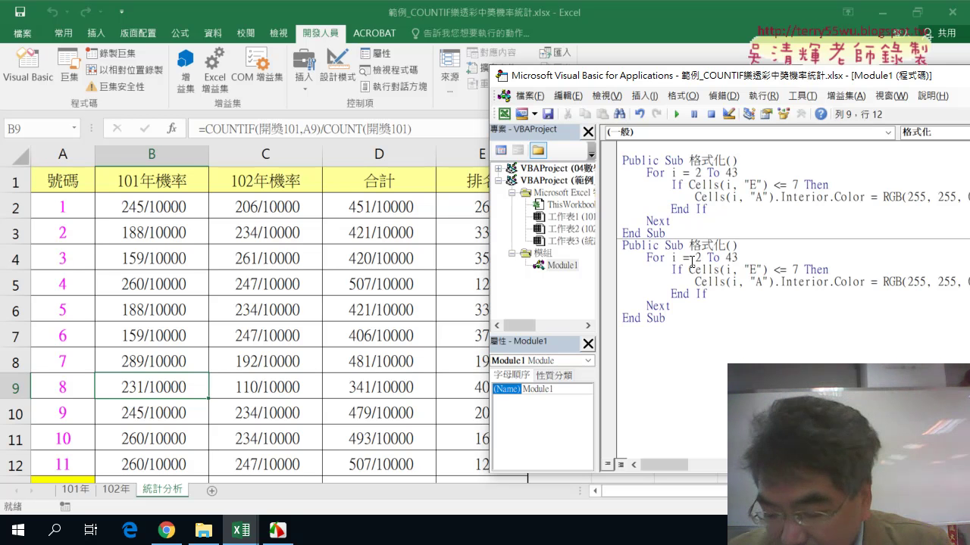
text(清ㄨ)
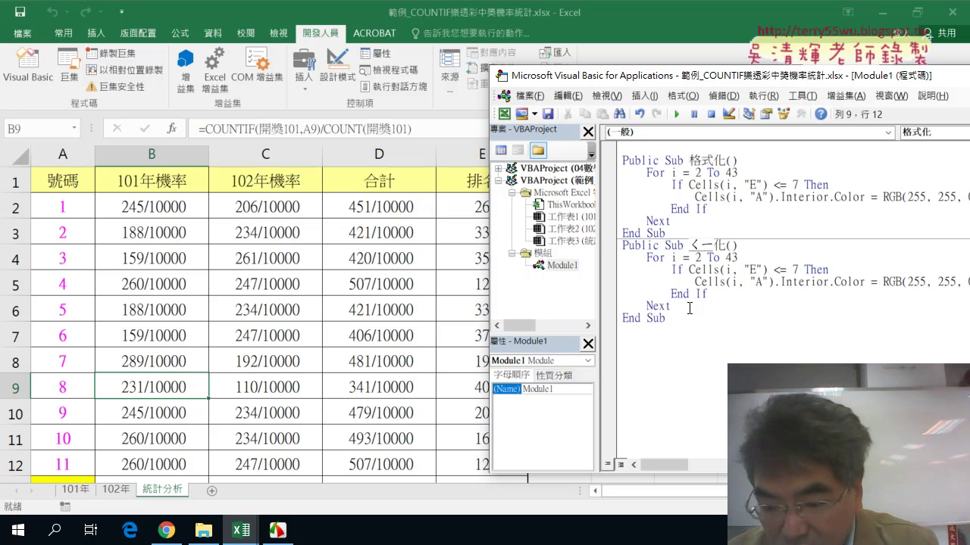
text(除格式)
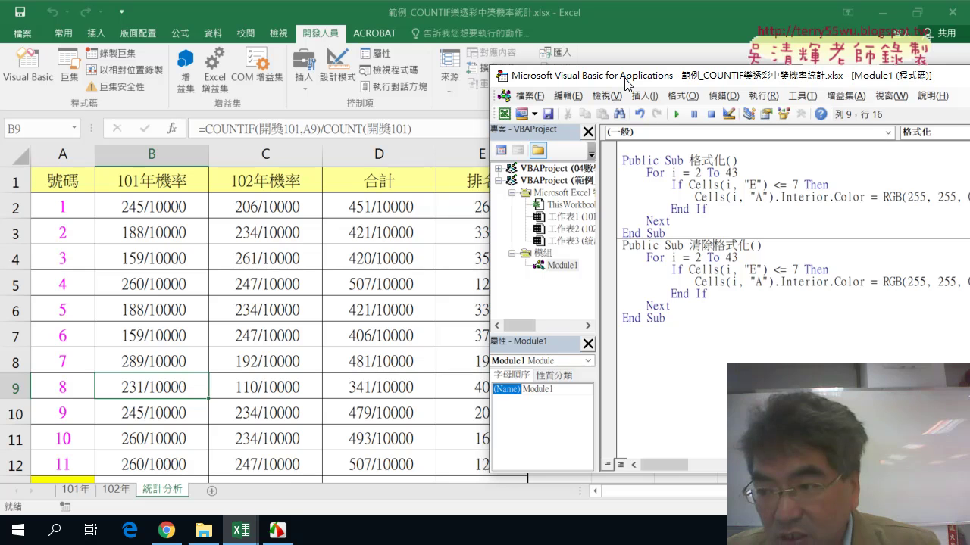
drag(610, 76, 473, 82)
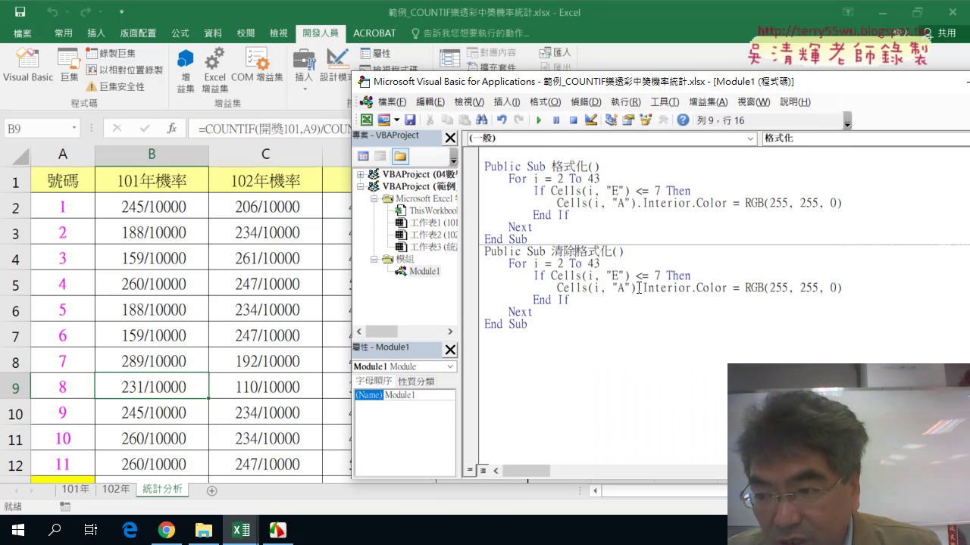
Replace RGB(255, 255, 0) in the copy's Interior.Color line with xlNone.
drag(639, 288, 727, 289)
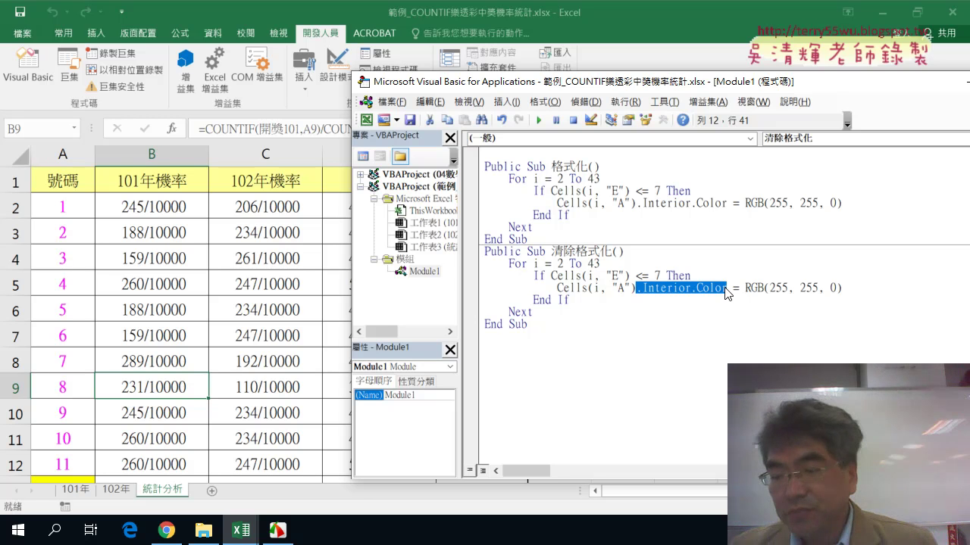
click(728, 288)
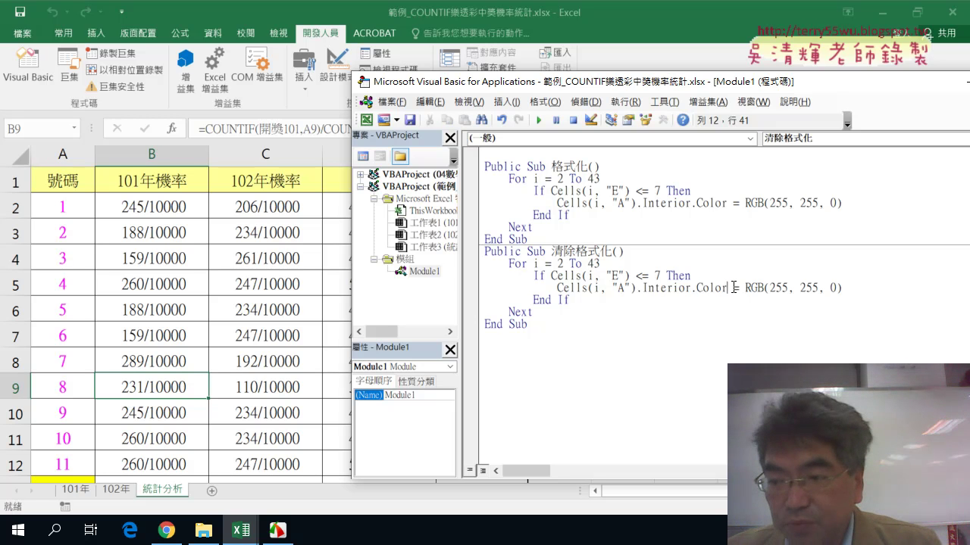
drag(745, 288, 842, 288)
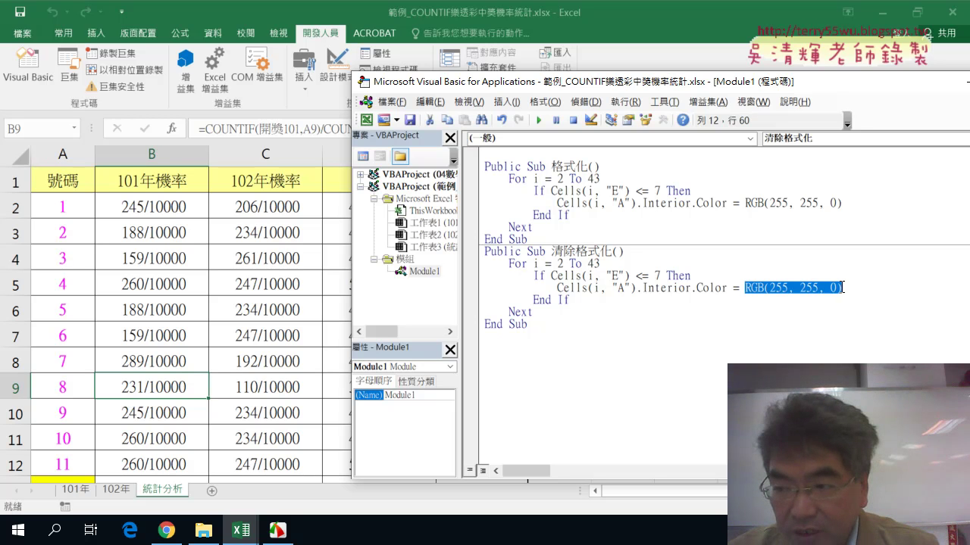
text(x)
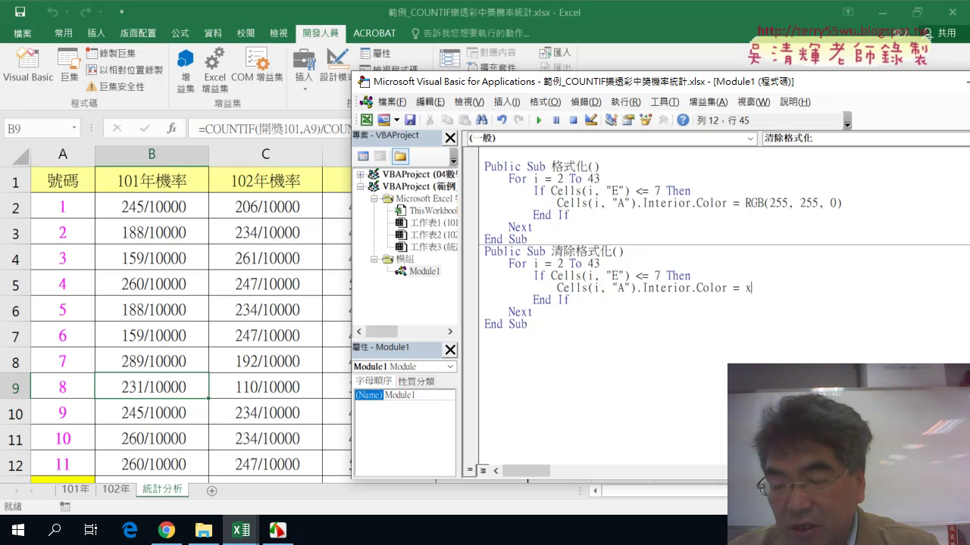
text(l)
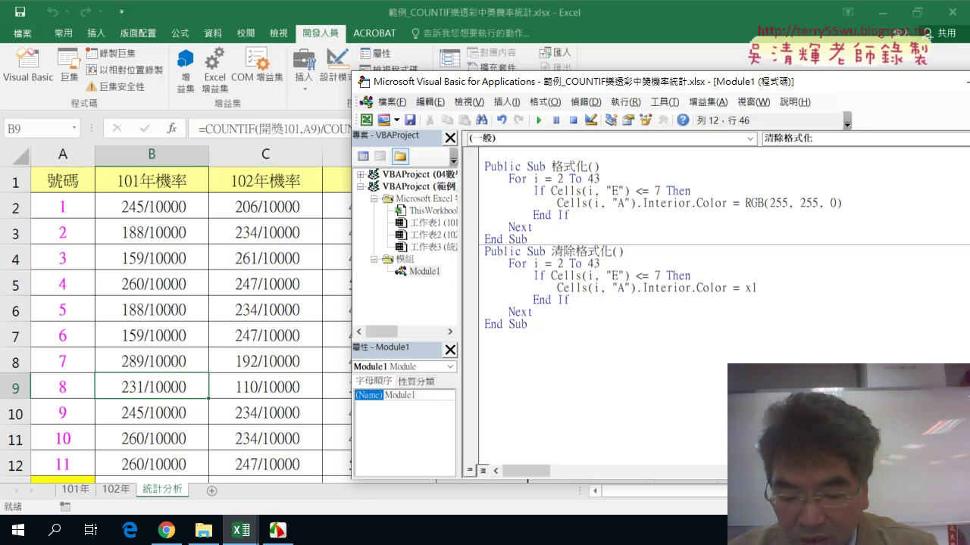
text(none)
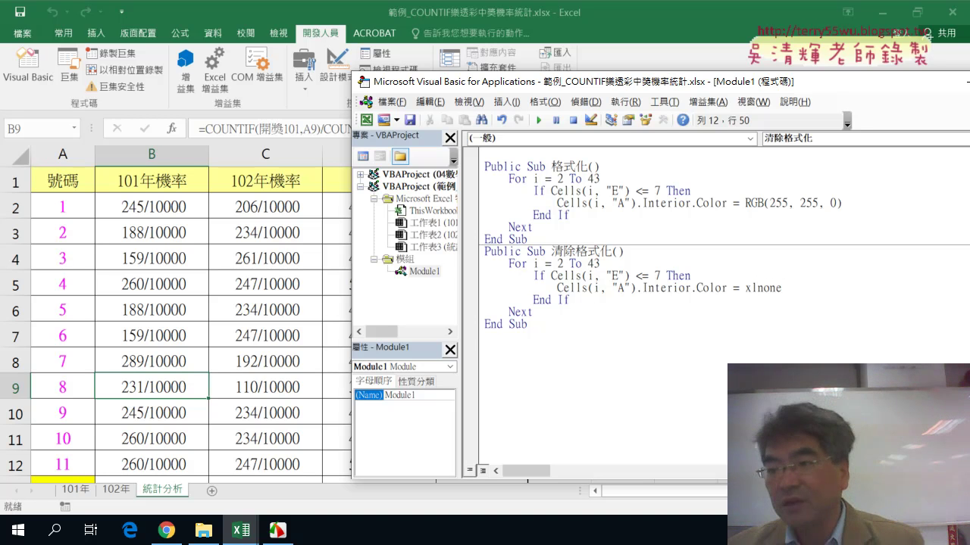
click(818, 333)
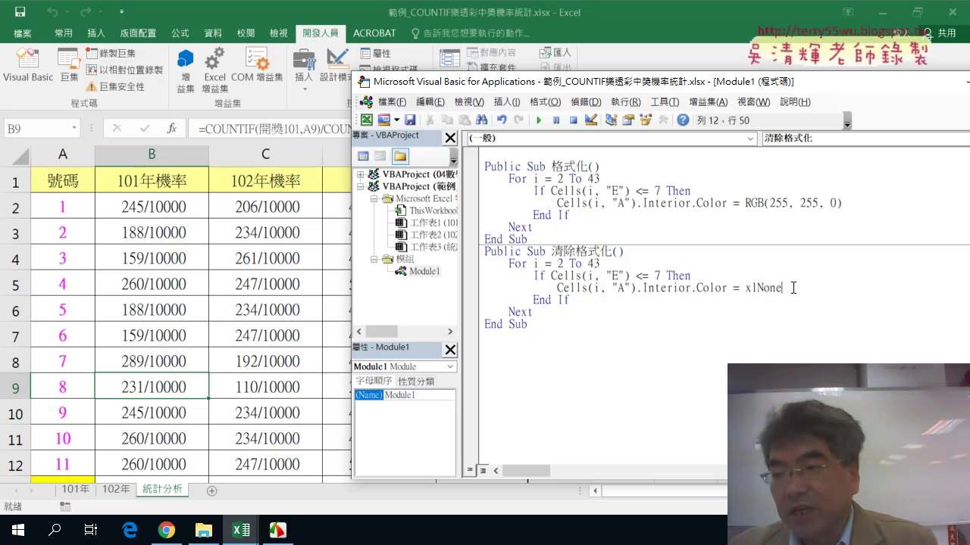
Compare xlNone in 清除格式化 with the yellow RGB value in 格式化.
drag(793, 287, 745, 288)
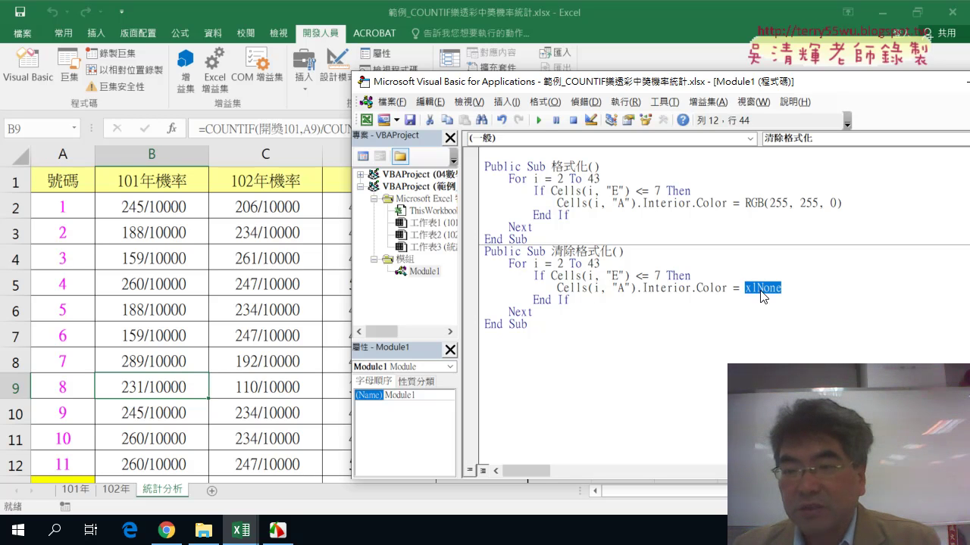
click(696, 287)
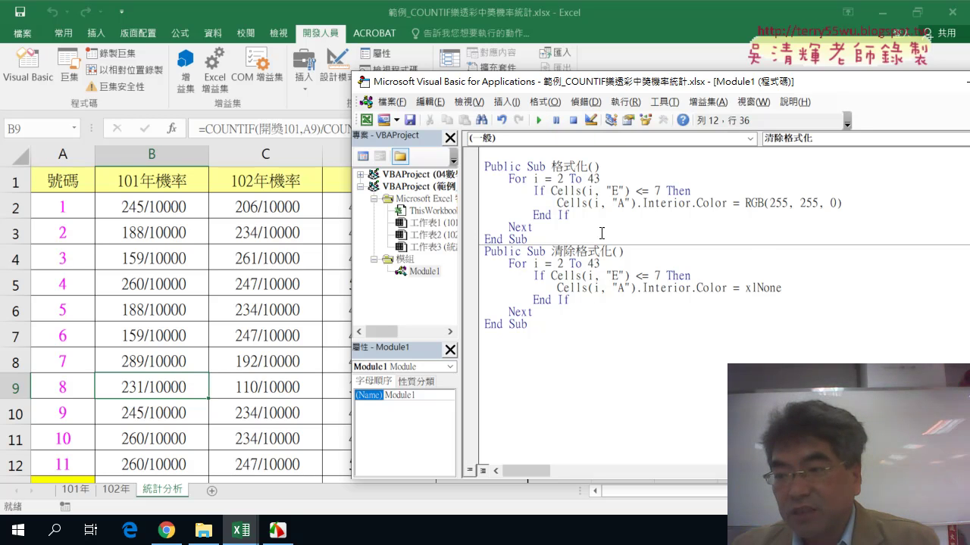
drag(783, 288, 742, 293)
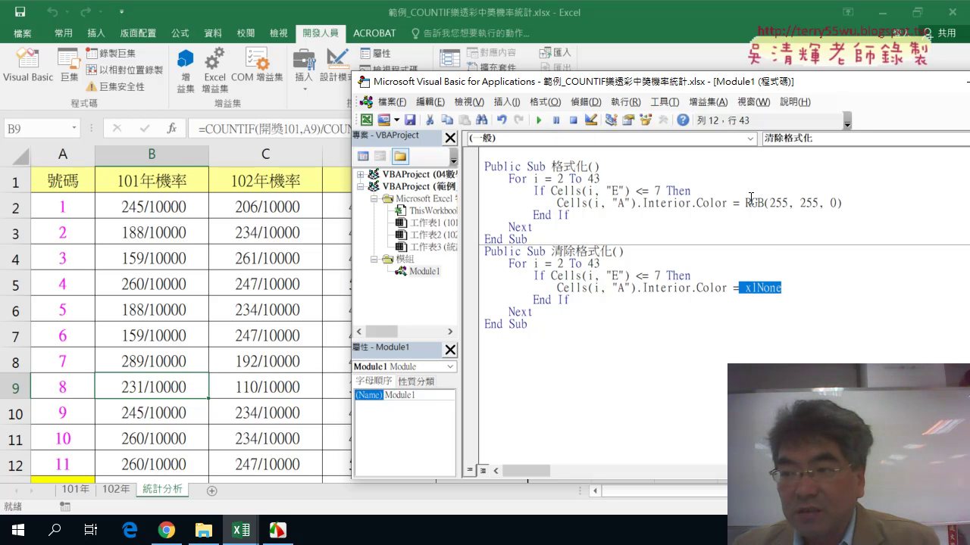
drag(745, 203, 831, 203)
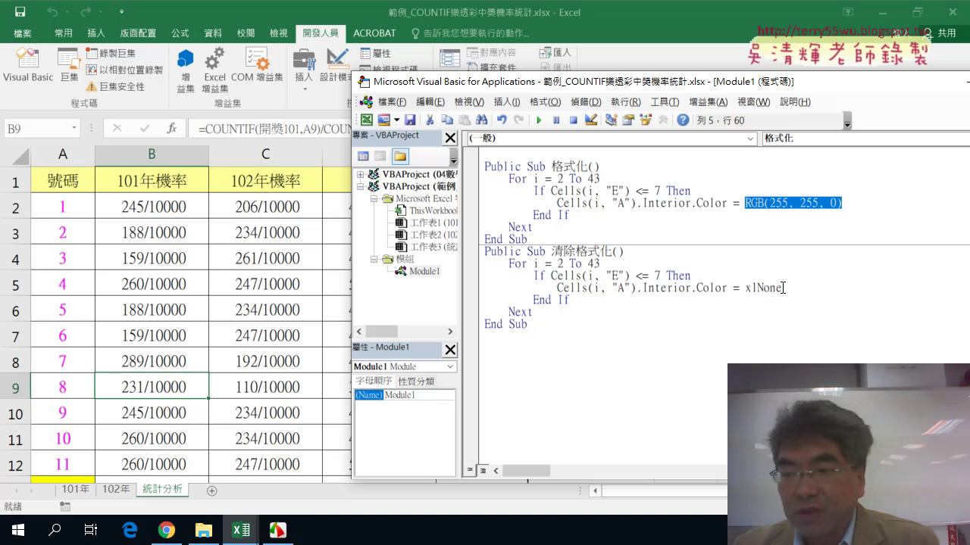
drag(783, 289, 746, 288)
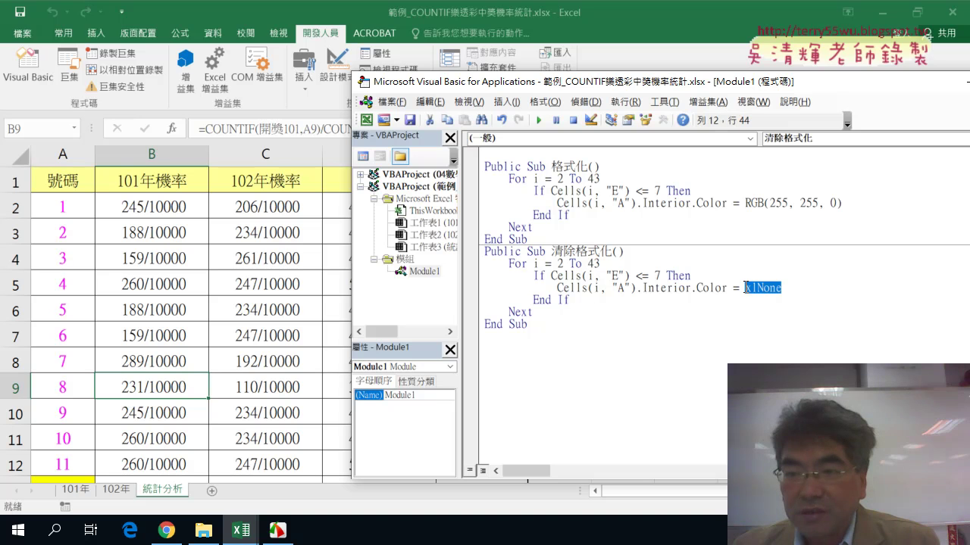
Run 清除格式化 and scroll the worksheet to check the 號碼 cells' fill.
click(539, 119)
click(100, 364)
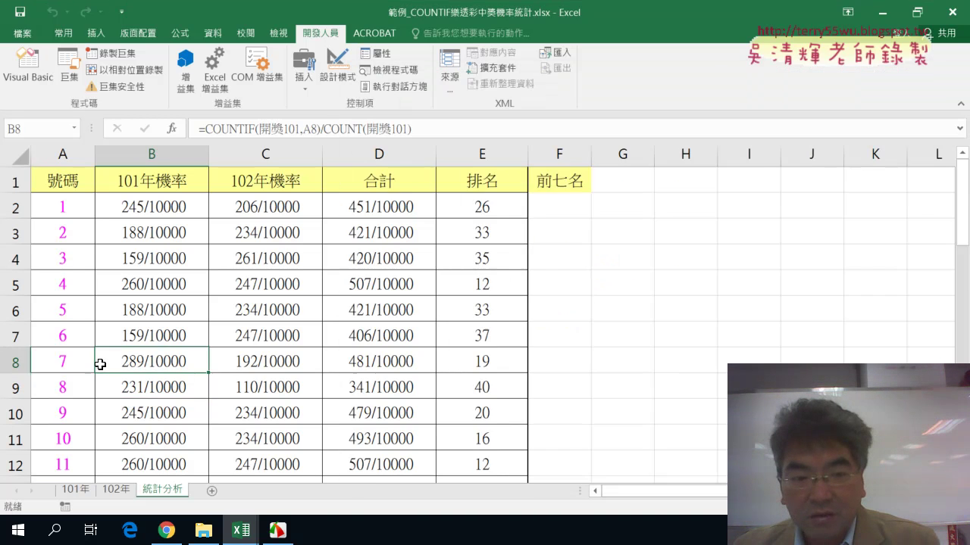
scroll(100, 364, down, 2)
click(72, 334)
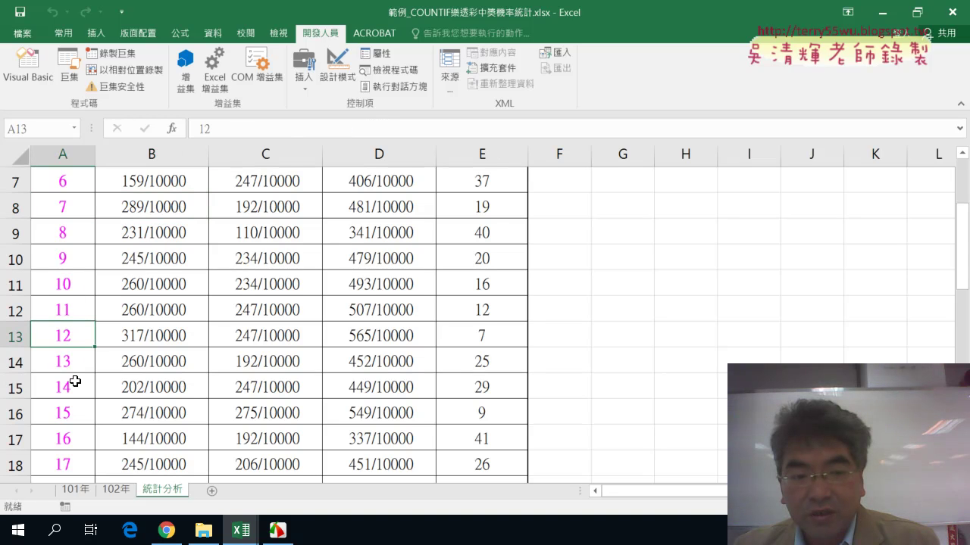
scroll(71, 378, down, 2)
scroll(72, 378, down, 1)
scroll(75, 382, down, 4)
scroll(75, 382, down, 1)
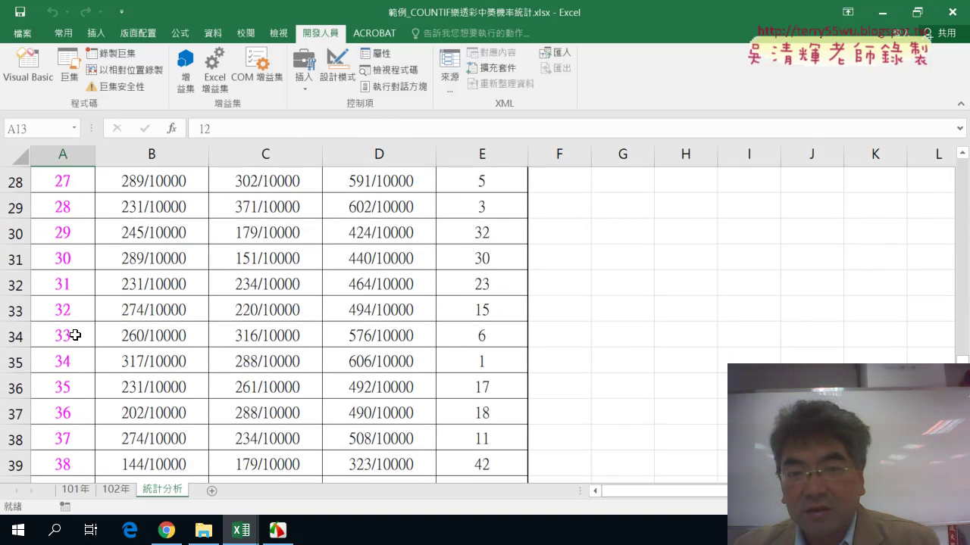
Run 格式化, then 清除格式化, and check the yellow fill is removed.
click(28, 66)
click(598, 205)
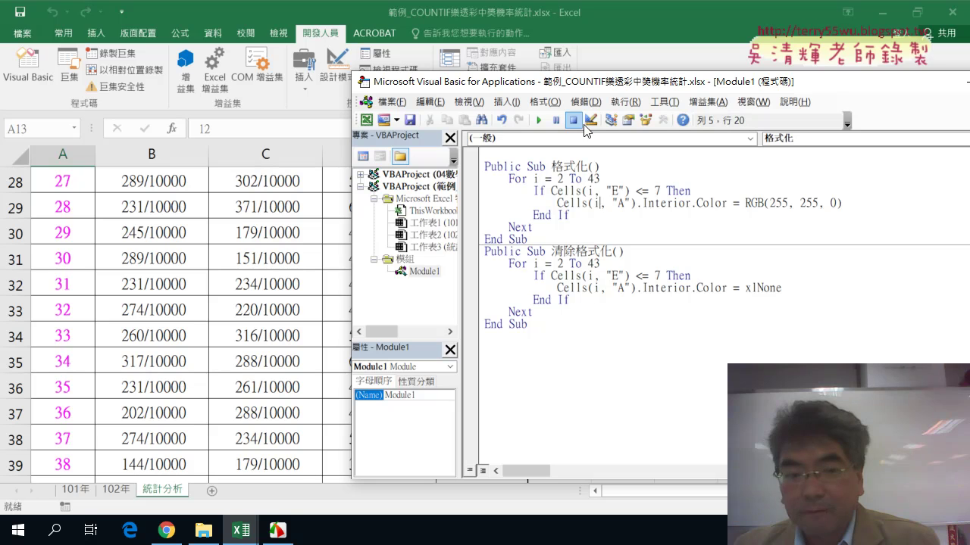
click(540, 119)
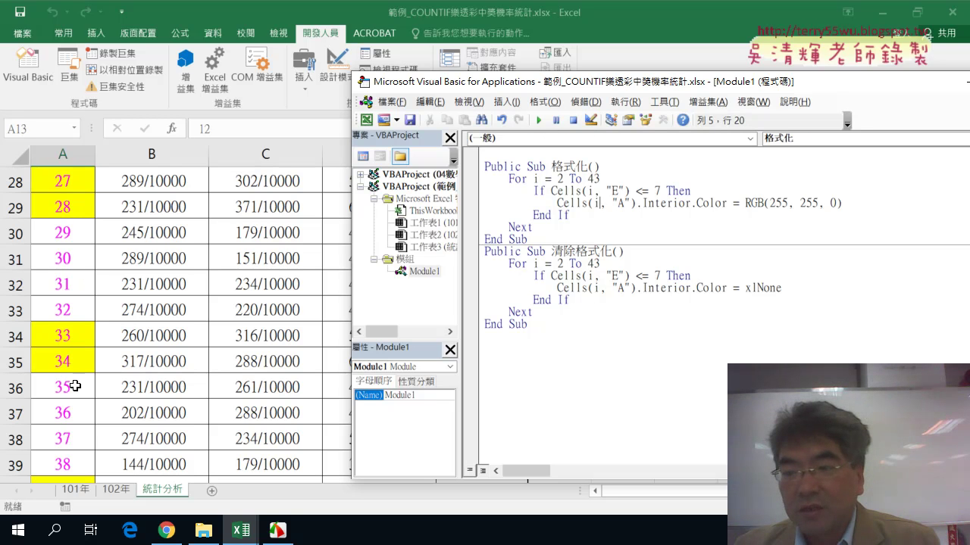
click(664, 308)
click(539, 119)
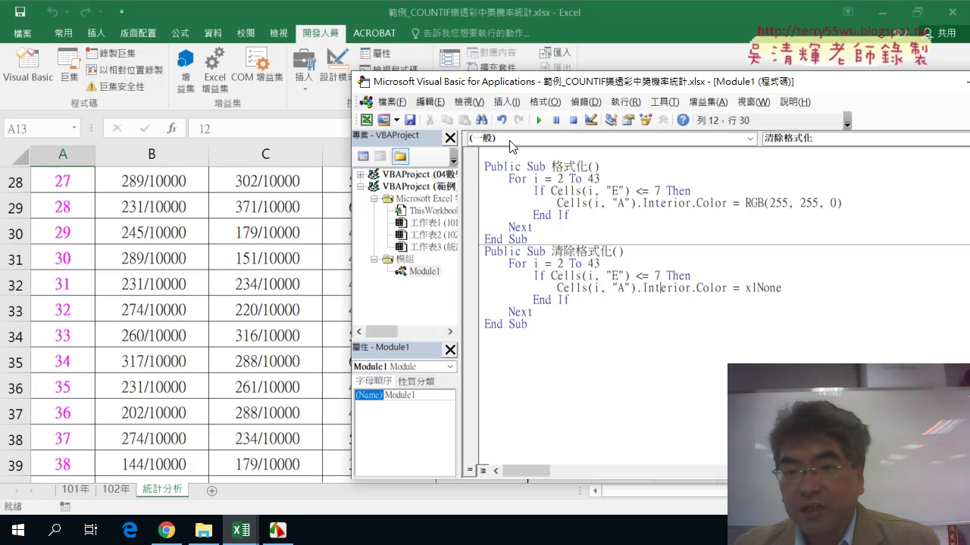
click(161, 303)
scroll(310, 316, up, 6)
scroll(323, 295, up, 3)
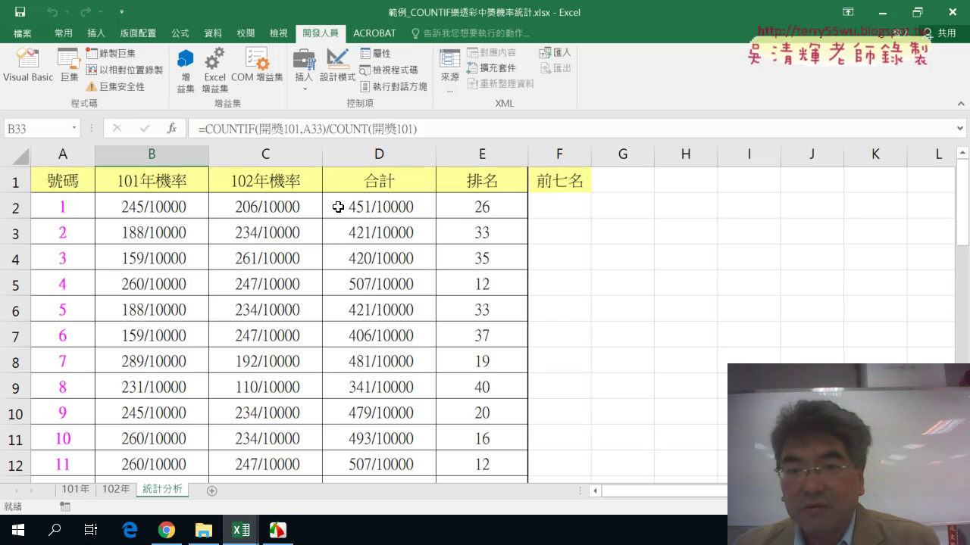
Draw a button over G2:I3 linked to the 格式化 macro and caption it 格式化.
click(304, 72)
click(297, 120)
drag(656, 191, 764, 219)
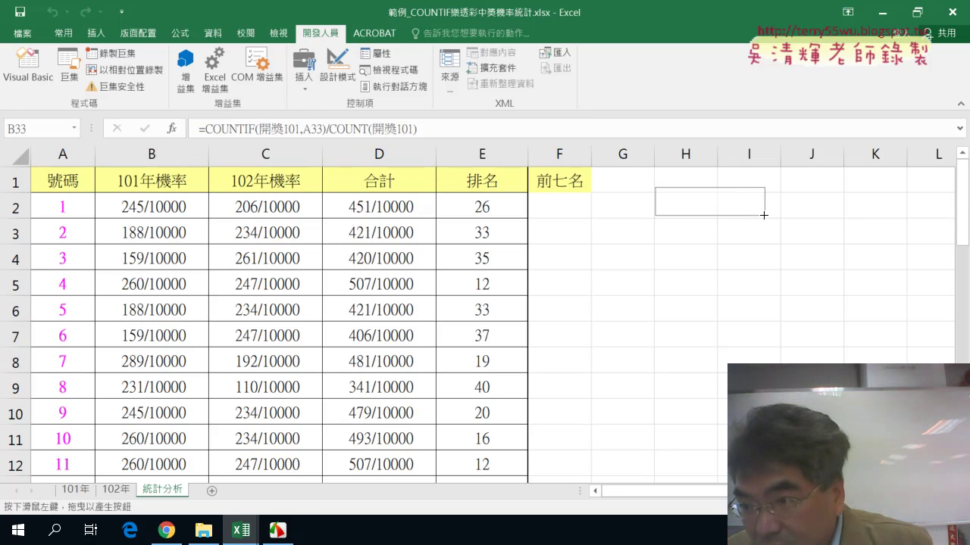
click(492, 145)
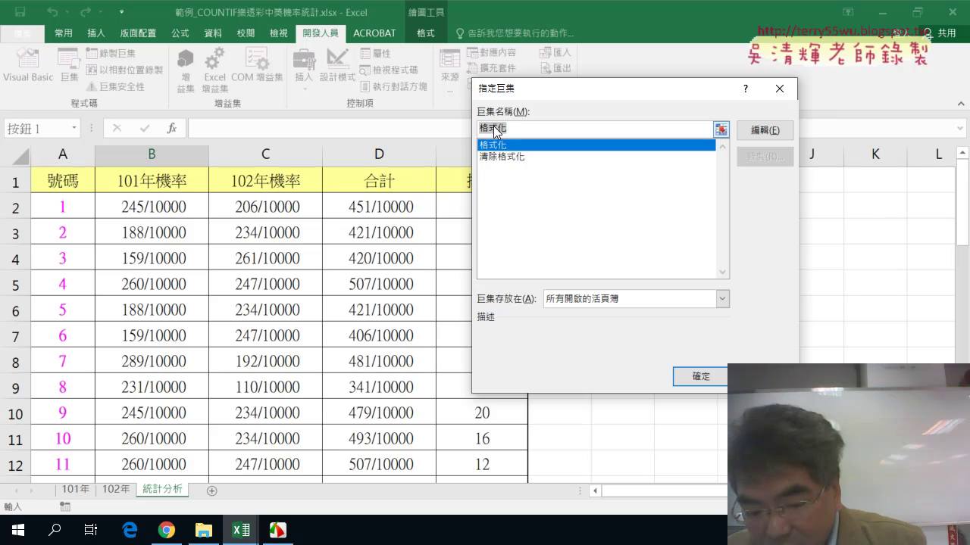
click(701, 377)
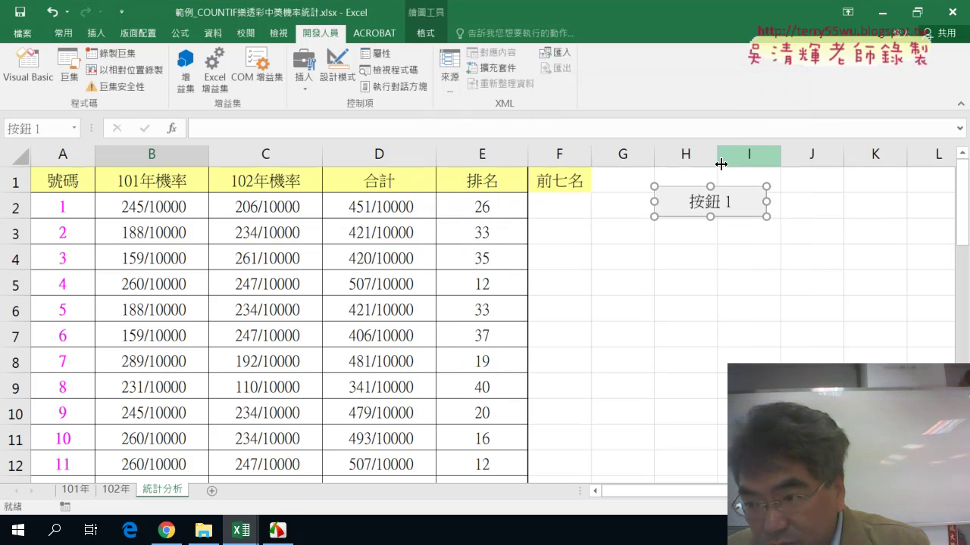
key(Delete)
key(Delete)
key(Delete)
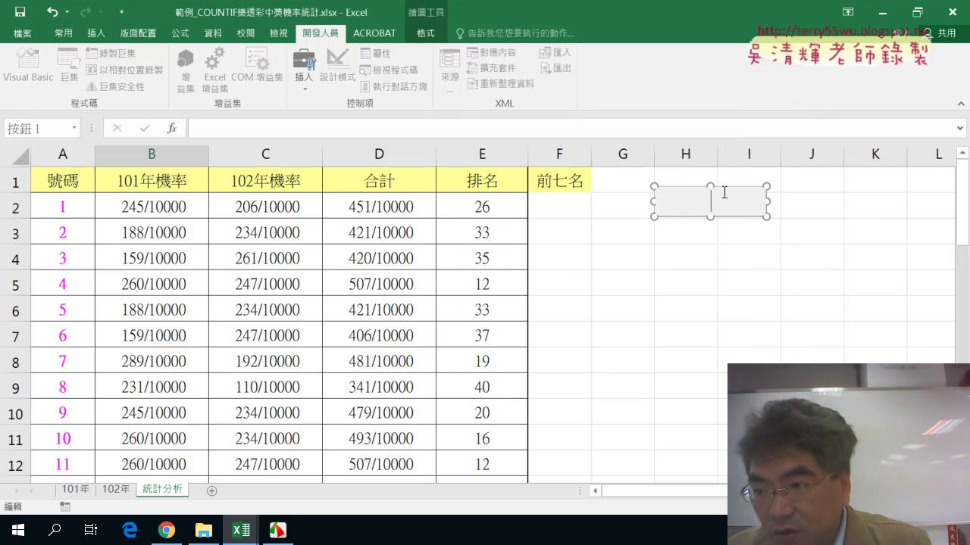
text(格式化)
click(720, 232)
Duplicate the 格式化 button and place the copy just below it.
right_click(713, 212)
click(723, 230)
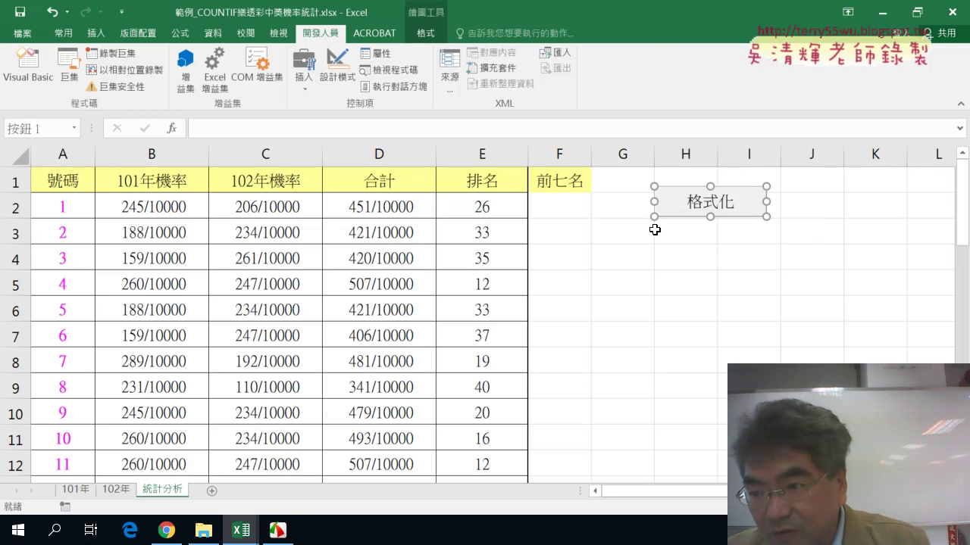
click(655, 233)
key(ctrl+v)
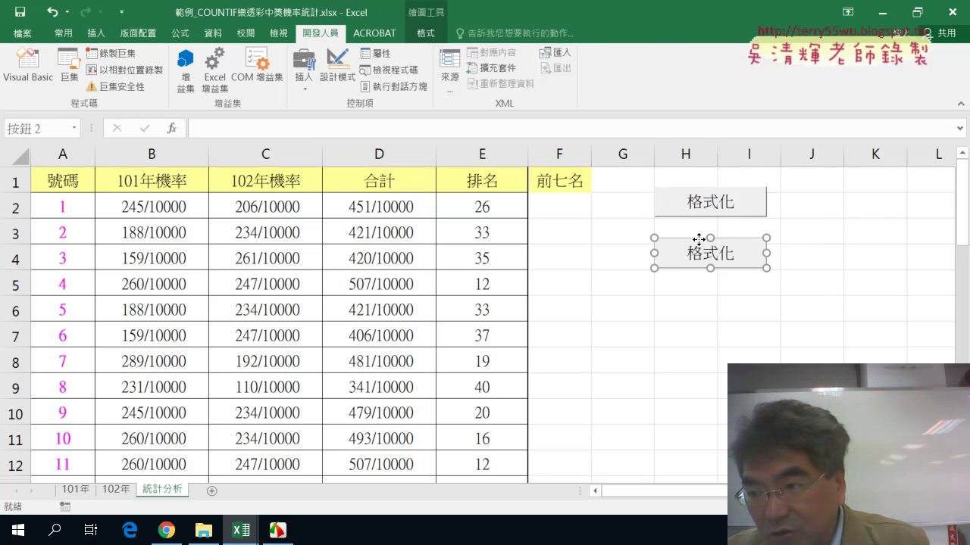
drag(699, 240, 701, 226)
Link the copy to 清除格式化, caption it 清除格式化, and test the 格式化 button.
right_click(712, 230)
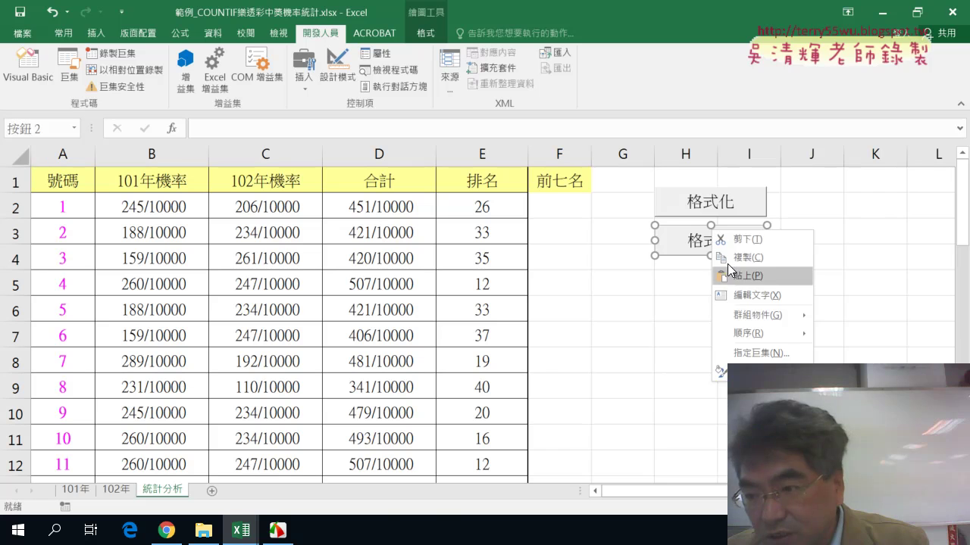
click(760, 353)
click(629, 267)
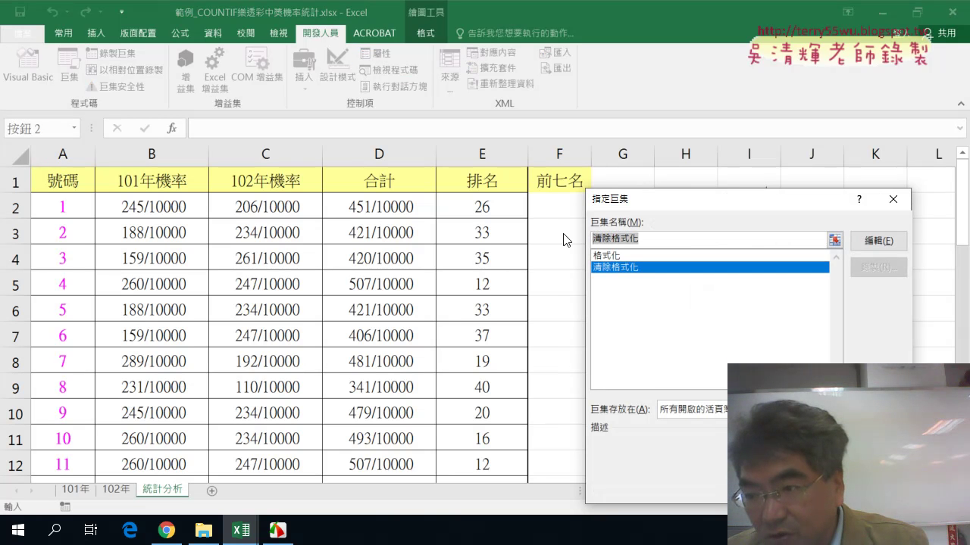
key(Return)
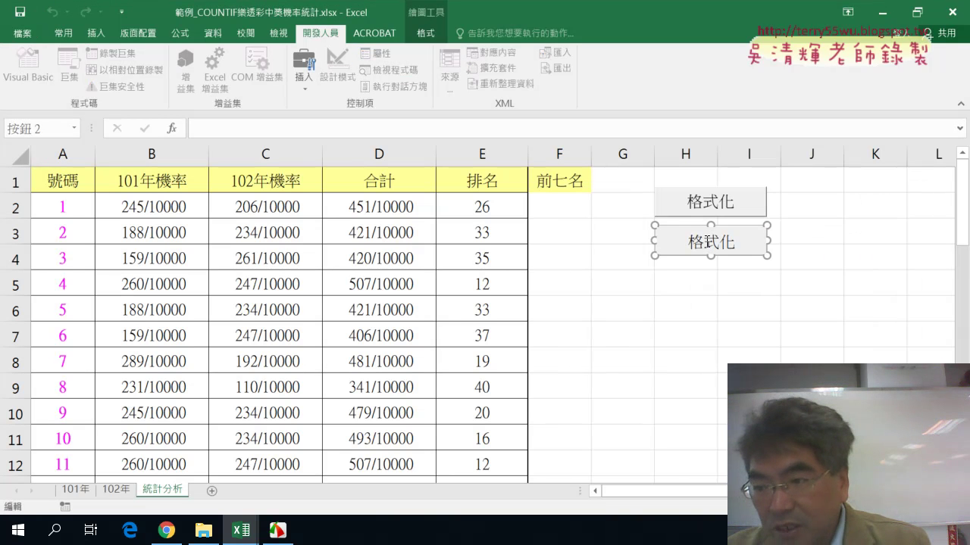
text(清除格式化)
click(719, 356)
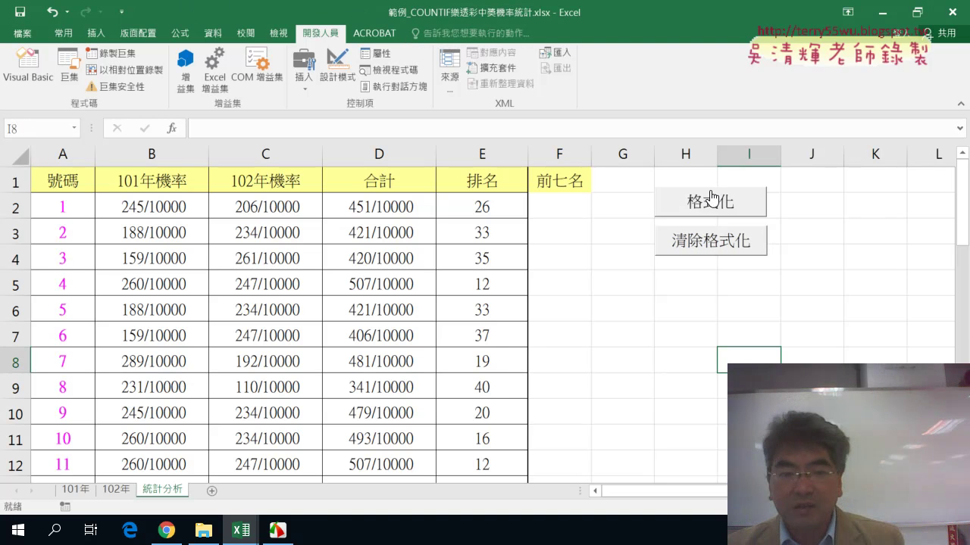
click(712, 199)
Remove the yellow highlights from the 號碼 cells with the 清除格式化 button.
scroll(306, 287, down, 2)
scroll(60, 314, down, 2)
scroll(271, 318, up, 4)
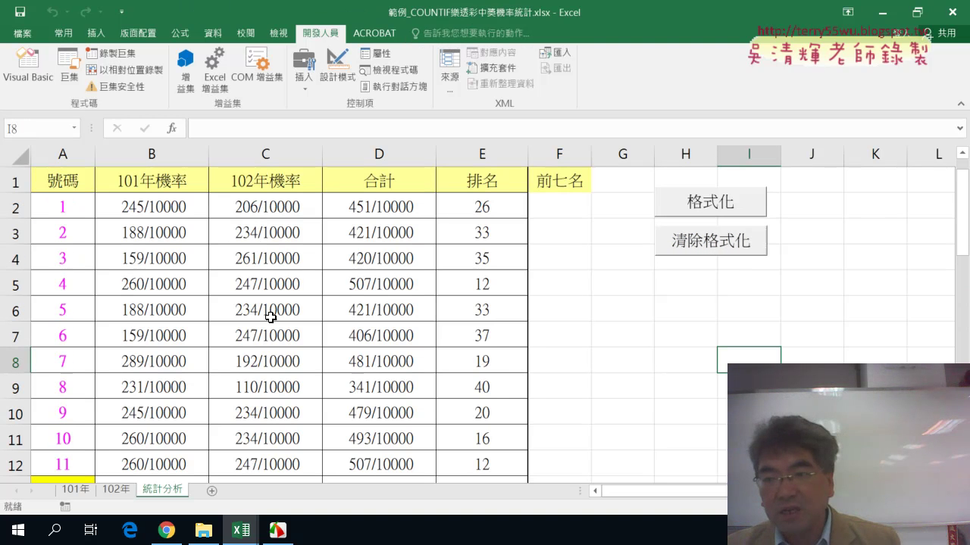
click(684, 248)
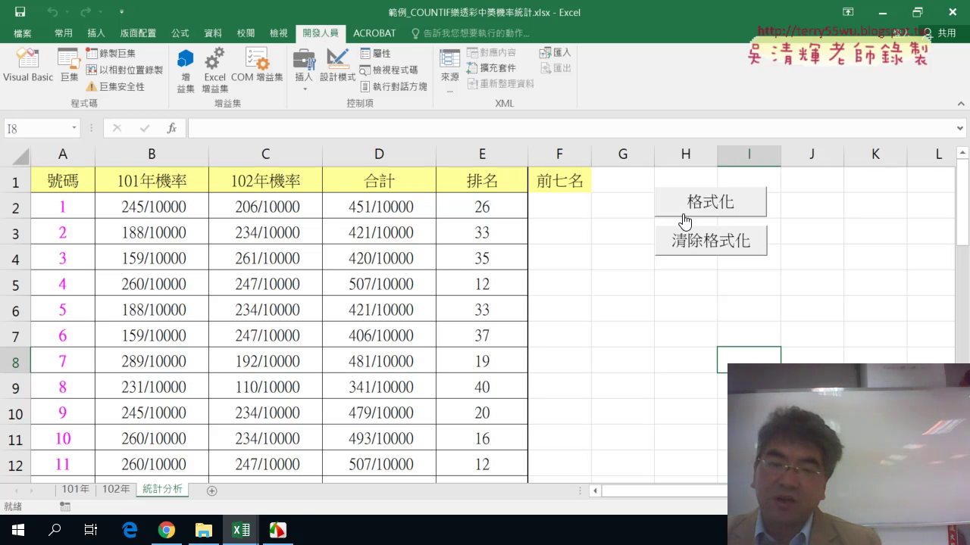
Run 格式化 again and verify 號碼 12, 21, 27, 28, 33, 34, 39 are yellow.
click(684, 216)
scroll(363, 262, down, 3)
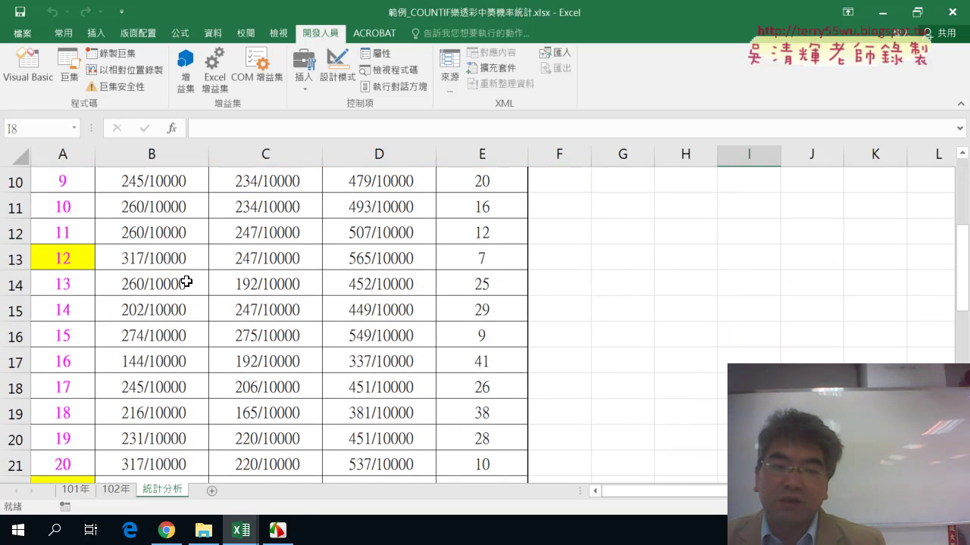
scroll(186, 281, down, 1)
scroll(186, 281, down, 2)
scroll(186, 281, down, 1)
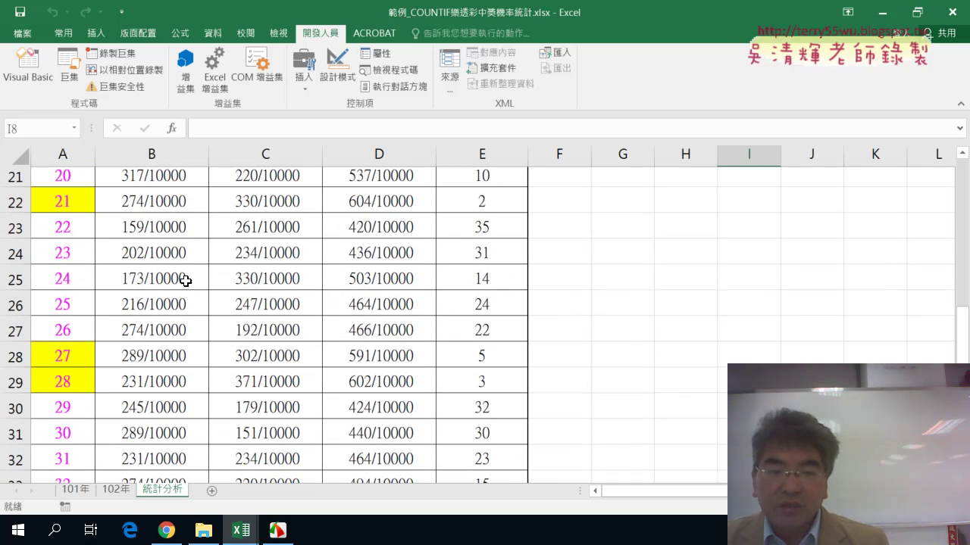
scroll(186, 281, down, 1)
scroll(185, 281, down, 1)
scroll(185, 281, down, 1)
scroll(185, 283, down, 1)
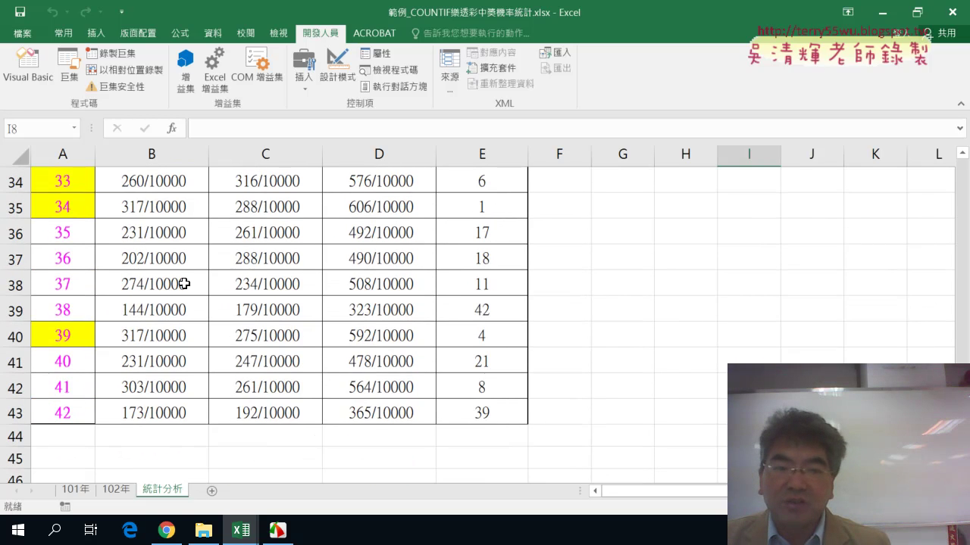
scroll(185, 283, up, 1)
scroll(184, 283, up, 7)
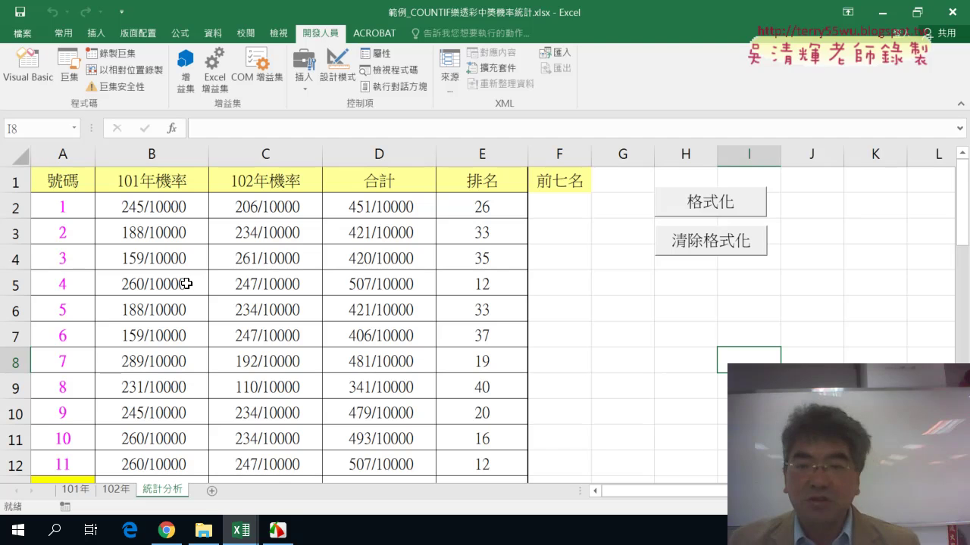
scroll(162, 283, down, 1)
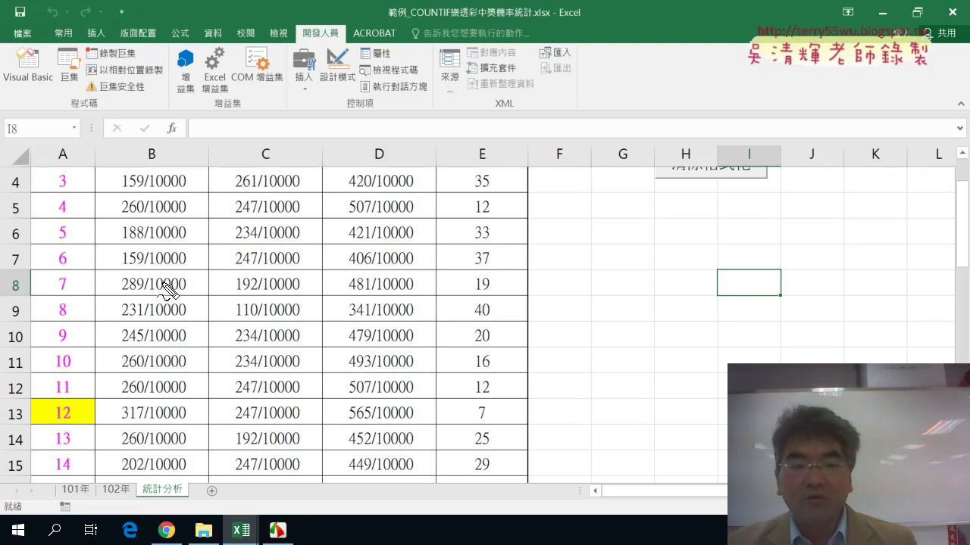
drag(76, 426, 70, 430)
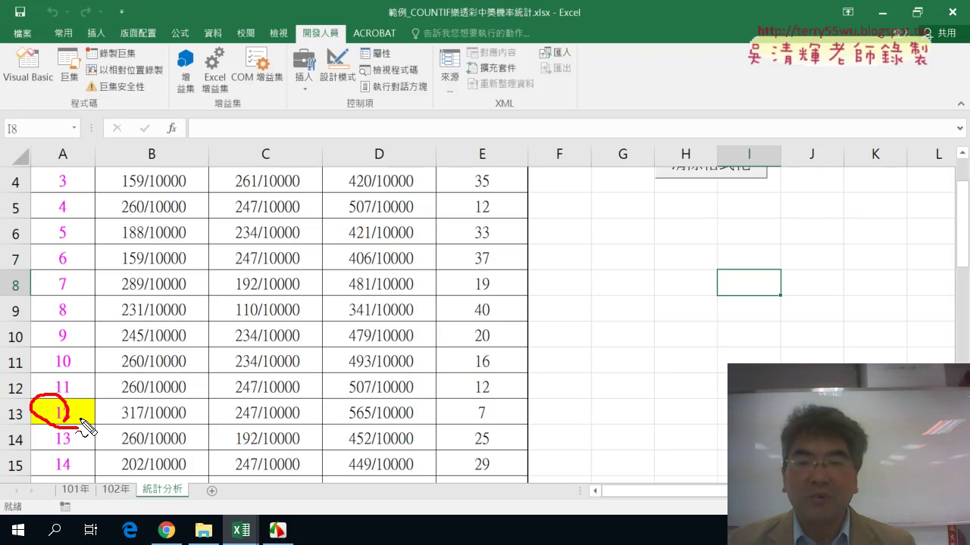
drag(64, 393, 415, 180)
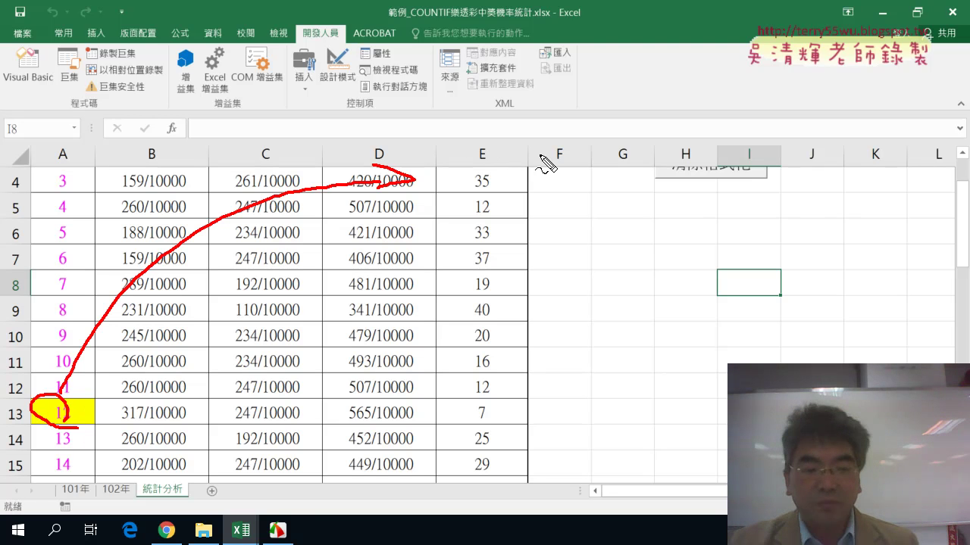
key(Escape)
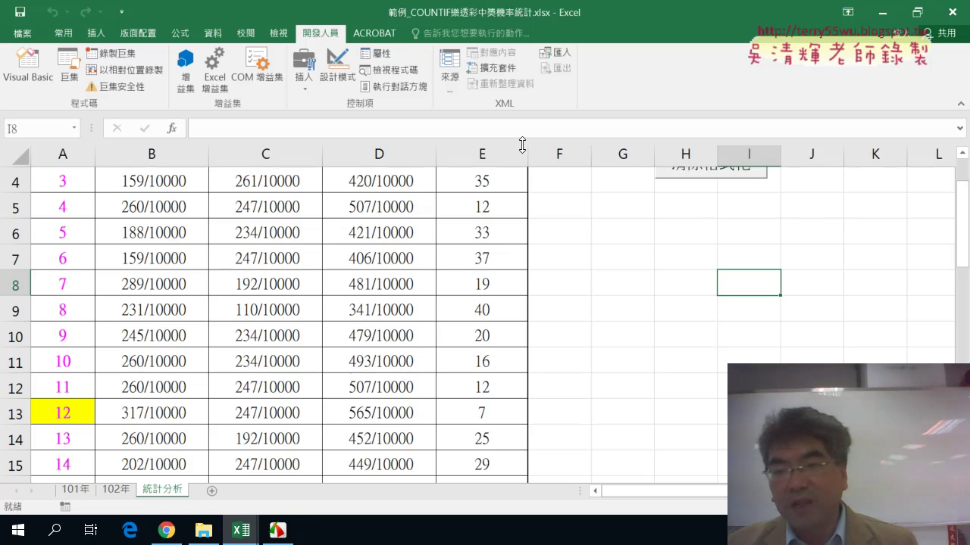
scroll(584, 303, up, 1)
drag(565, 205, 568, 336)
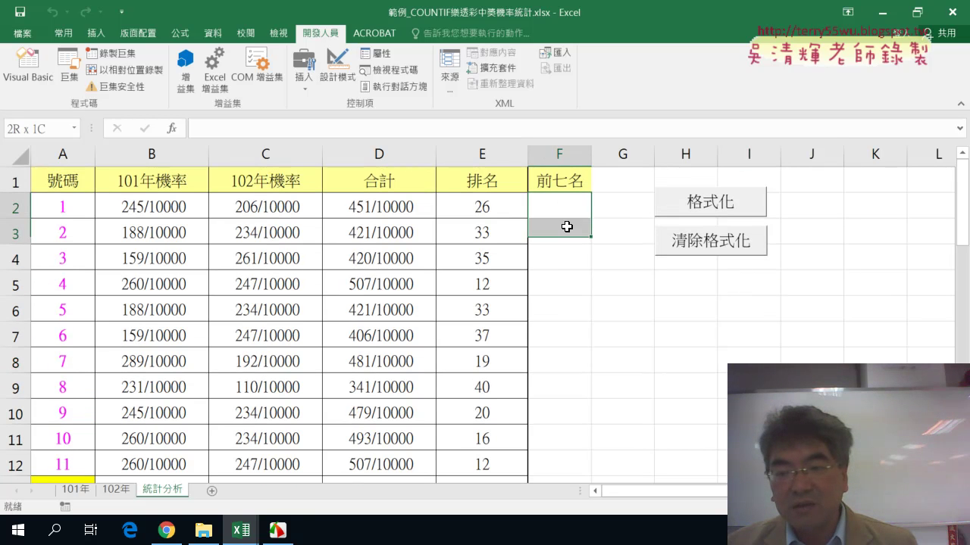
scroll(189, 391, down, 1)
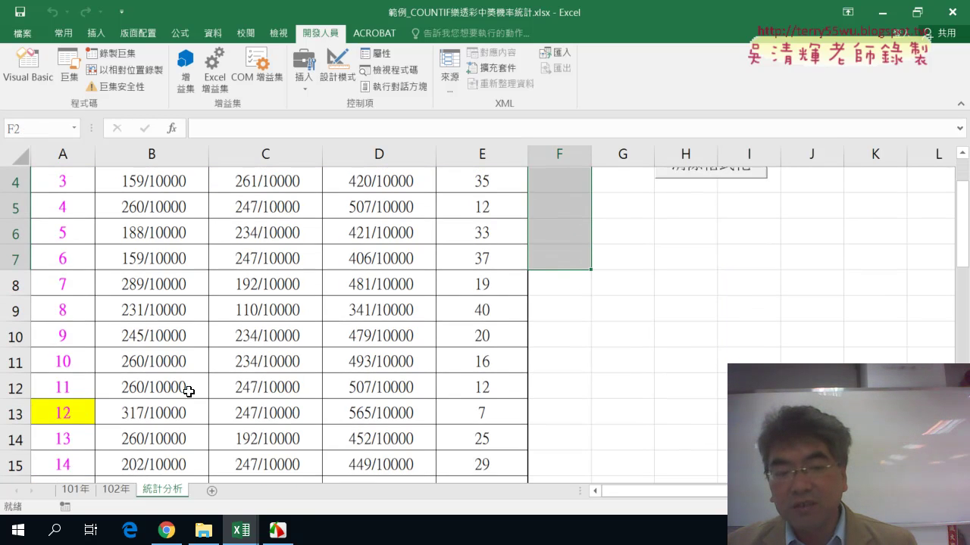
click(55, 408)
scroll(513, 275, up, 1)
click(570, 209)
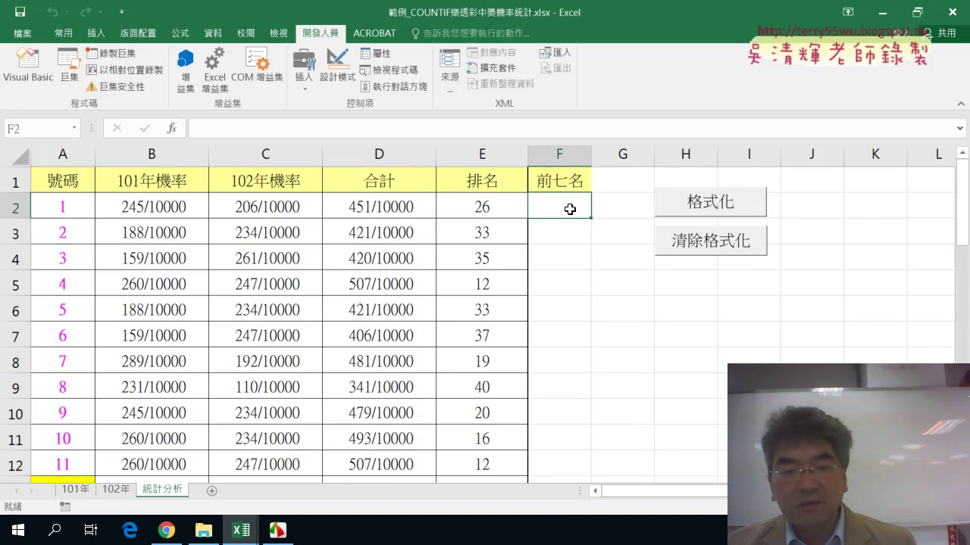
scroll(405, 284, down, 5)
click(65, 336)
scroll(223, 347, up, 5)
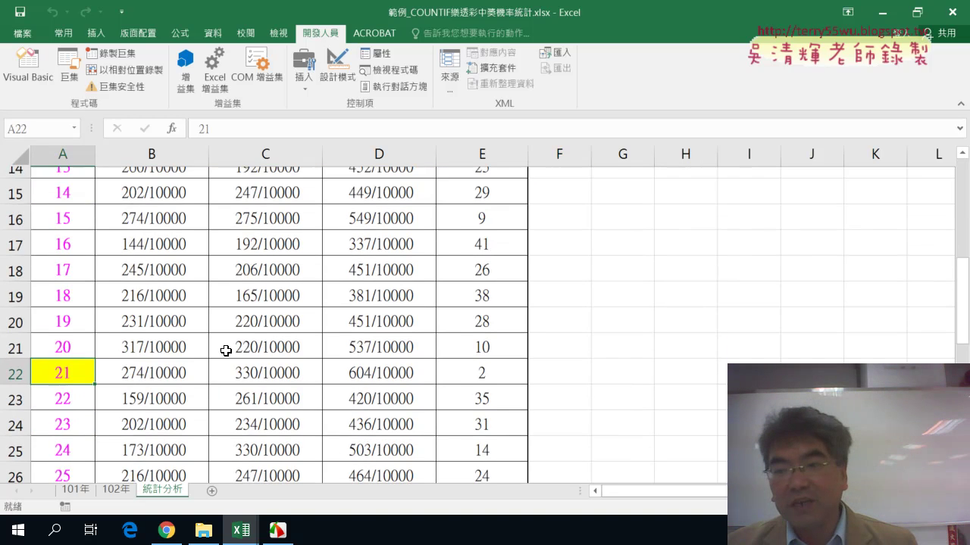
click(577, 234)
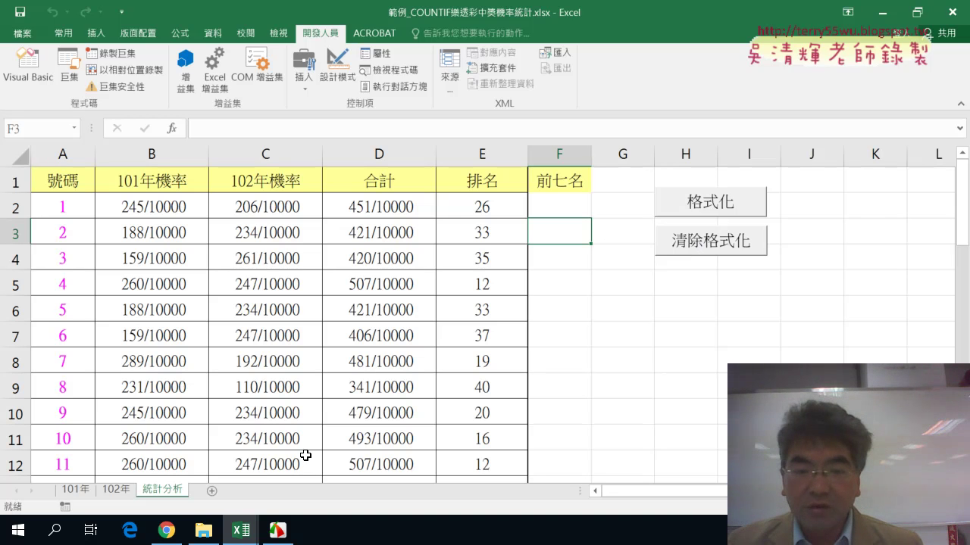
Bring up 樂透彩程式碼.docx in Google Docs and scroll to the 格式化 and 格式化清除 code.
click(166, 530)
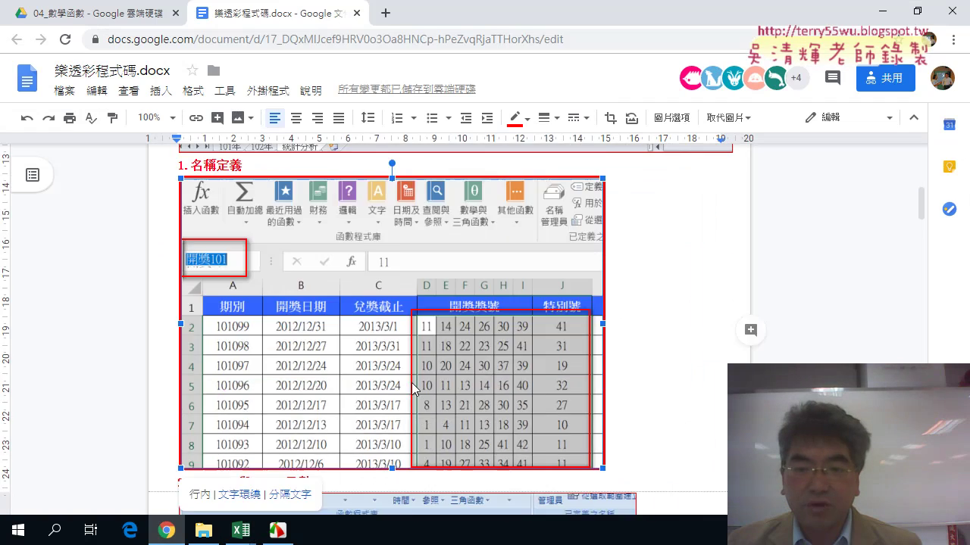
scroll(413, 388, down, 5)
scroll(413, 388, down, 5)
scroll(413, 387, down, 5)
scroll(413, 383, down, 3)
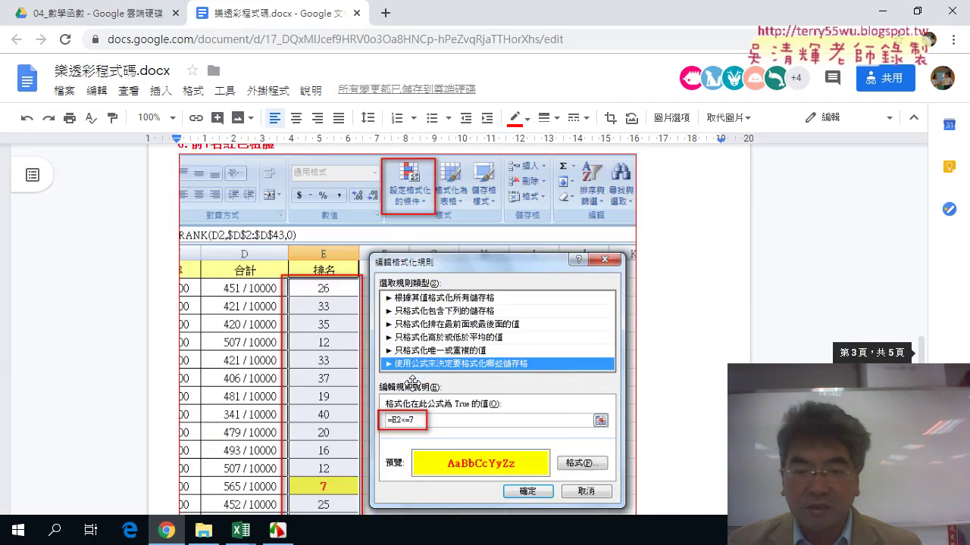
scroll(413, 383, down, 5)
scroll(413, 383, down, 3)
scroll(412, 384, down, 3)
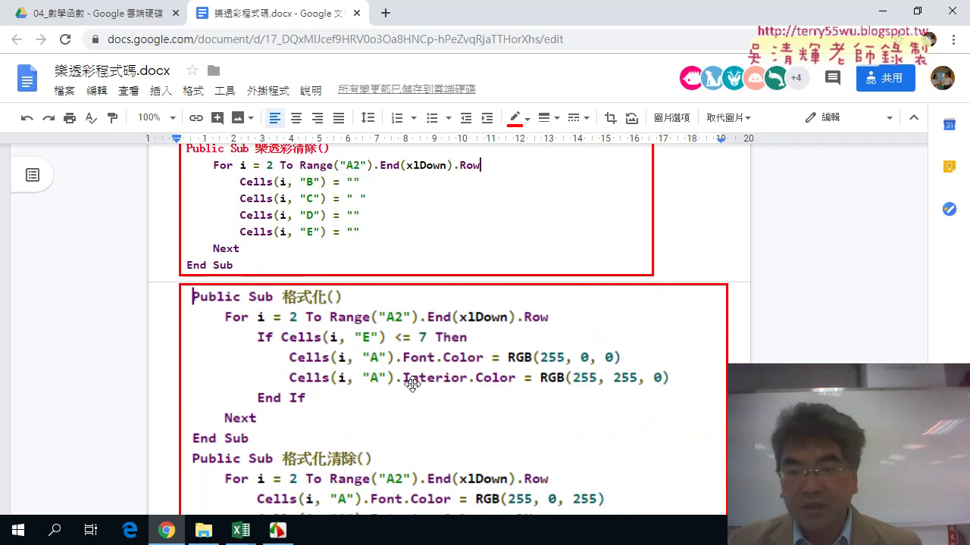
scroll(412, 382, down, 1)
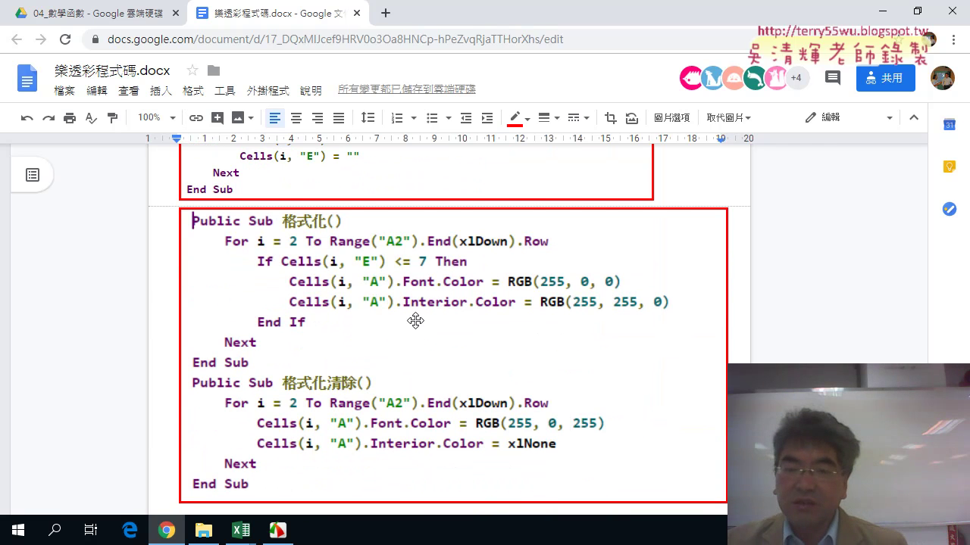